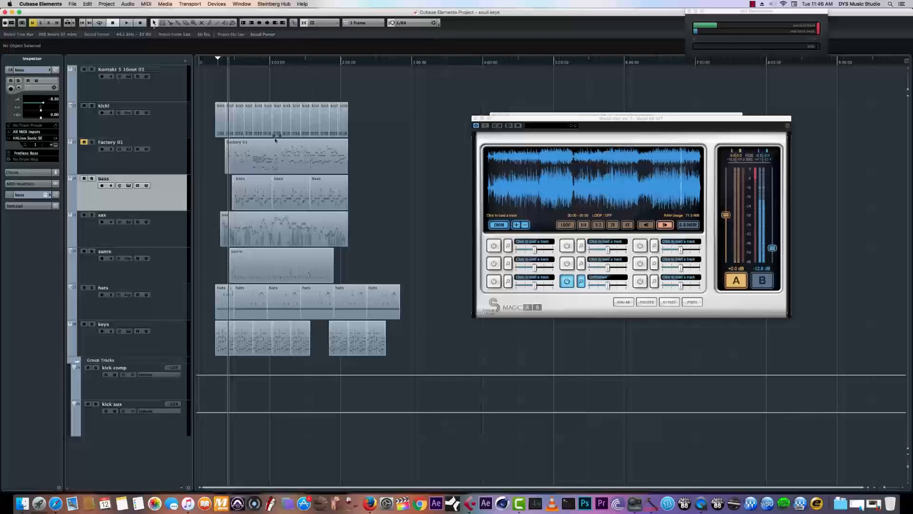
- Move the Magic AB and Vintage Compressor windows apart so that both plug-ins are fully visible
left_click_drag(589, 122, 515, 164)
left_click(493, 118)
left_click_drag(493, 116, 248, 69)
left_click_drag(475, 160, 636, 123)
- Open the MixConsole and briefly play the project to check the channel levels
left_click(304, 4)
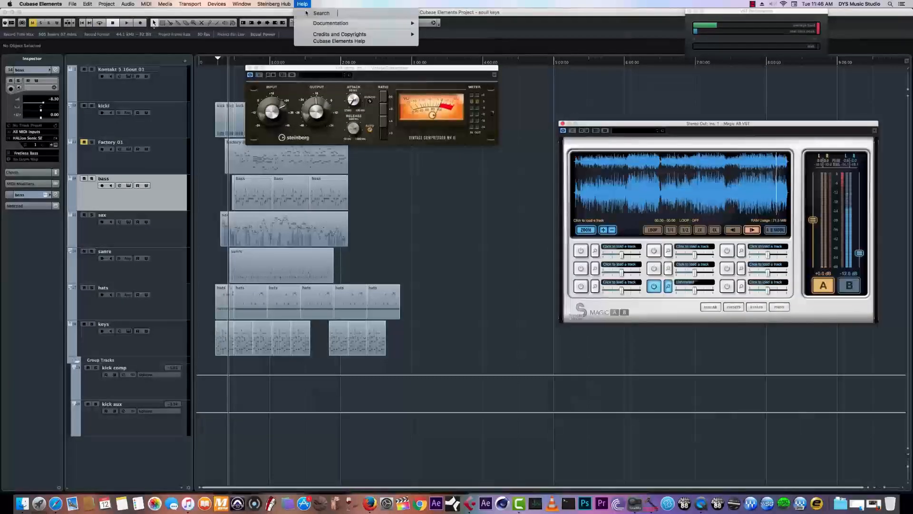
left_click(157, 200)
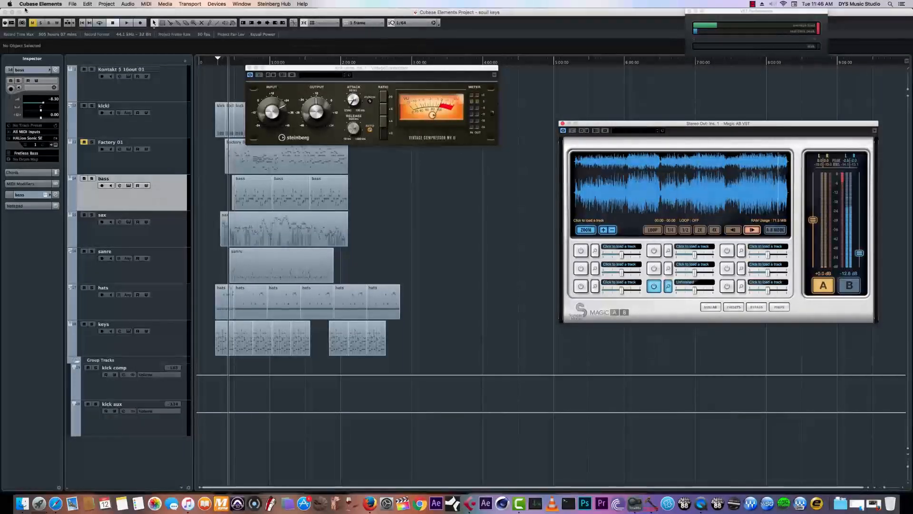
left_click(217, 4)
left_click(224, 20)
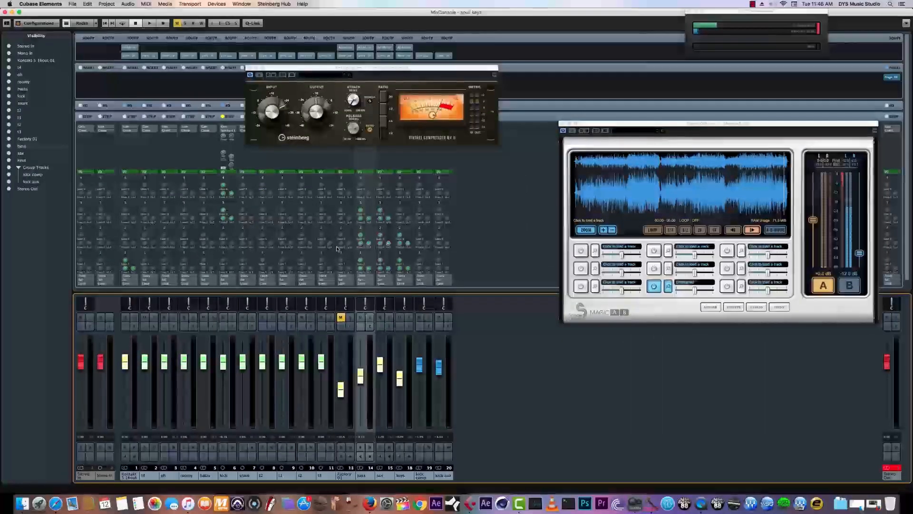
key("space")
key("space")
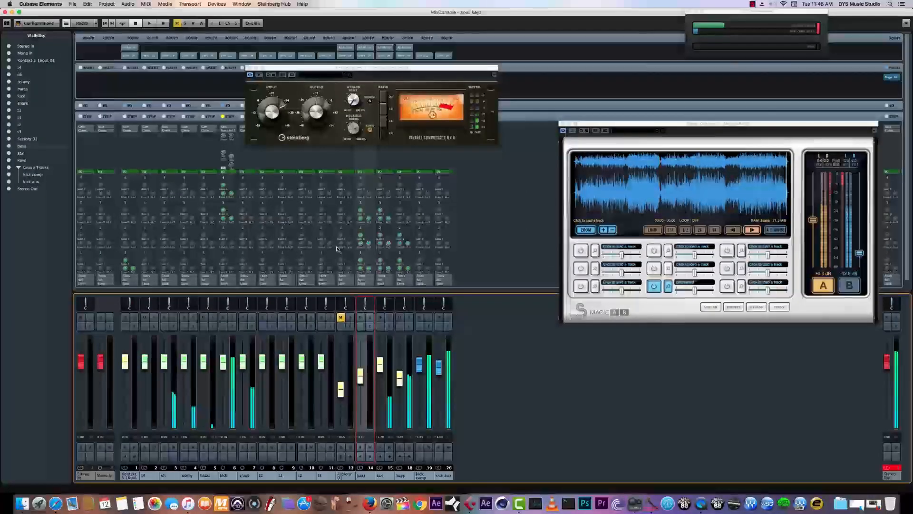
- Rearrange the Vintage Compressor and Magic AB windows above the mixer without overlap, and close the MixConsole
left_click_drag(680, 123, 632, 138)
left_click_drag(367, 67, 564, 98)
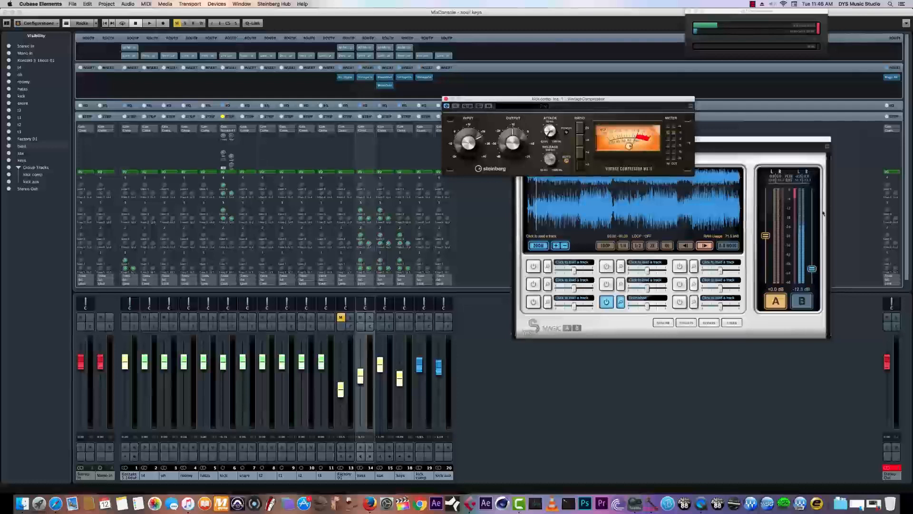
left_click_drag(600, 103, 476, 107)
left_click_drag(648, 141, 646, 191)
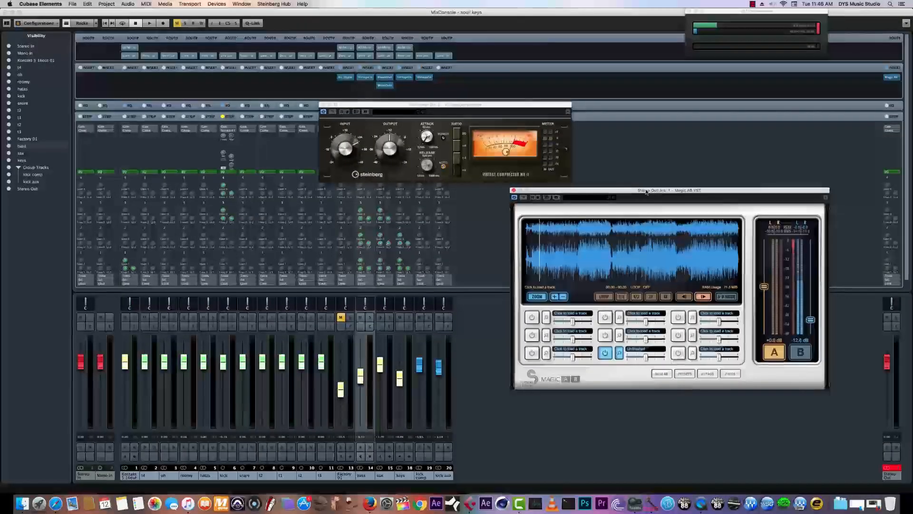
left_click(6, 12)
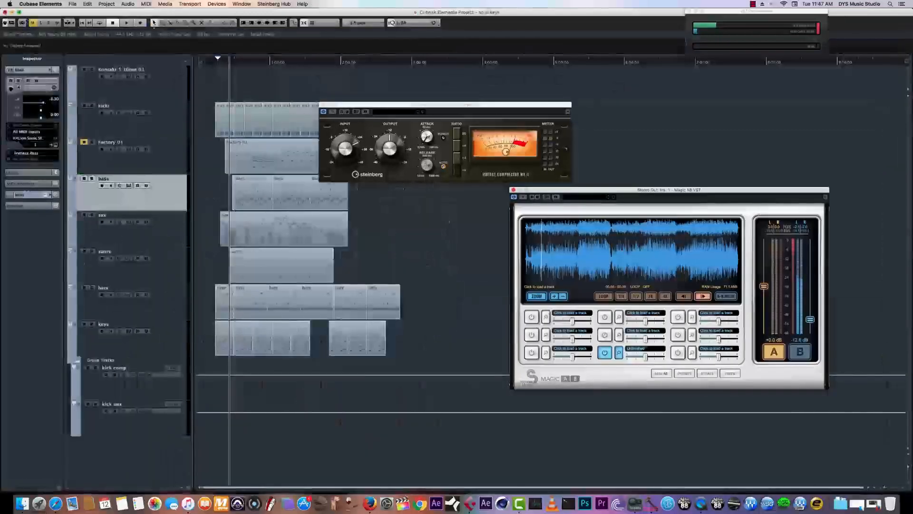
- Switch Magic AB to source B and back to A, with project playback positioned at the start of the clips
left_click(225, 62)
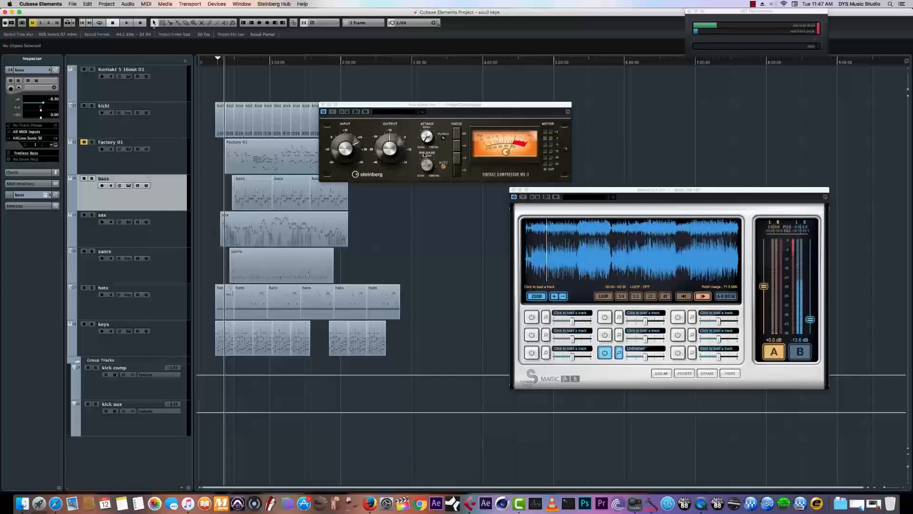
left_click(807, 355)
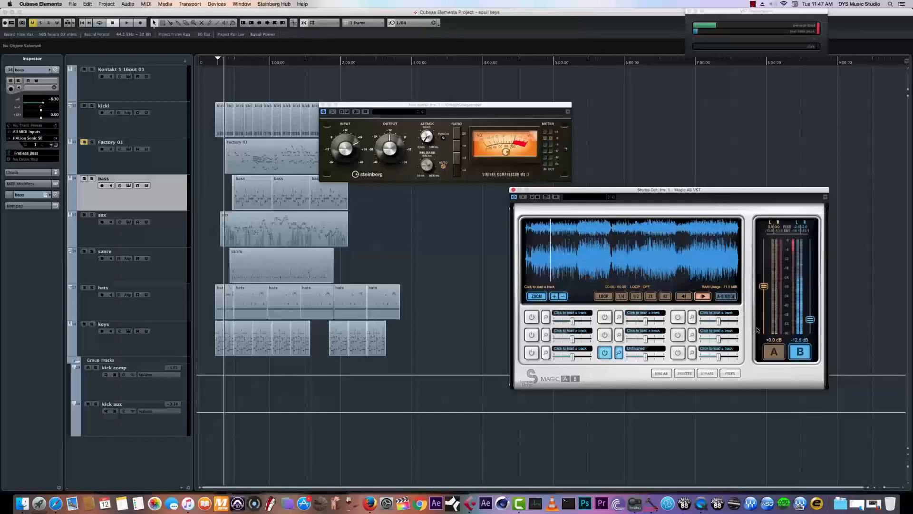
left_click(208, 65)
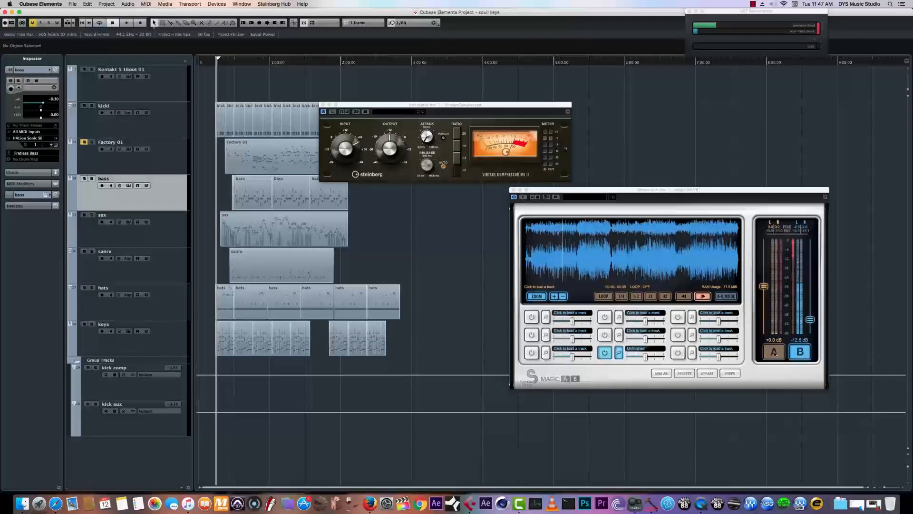
left_click(773, 352)
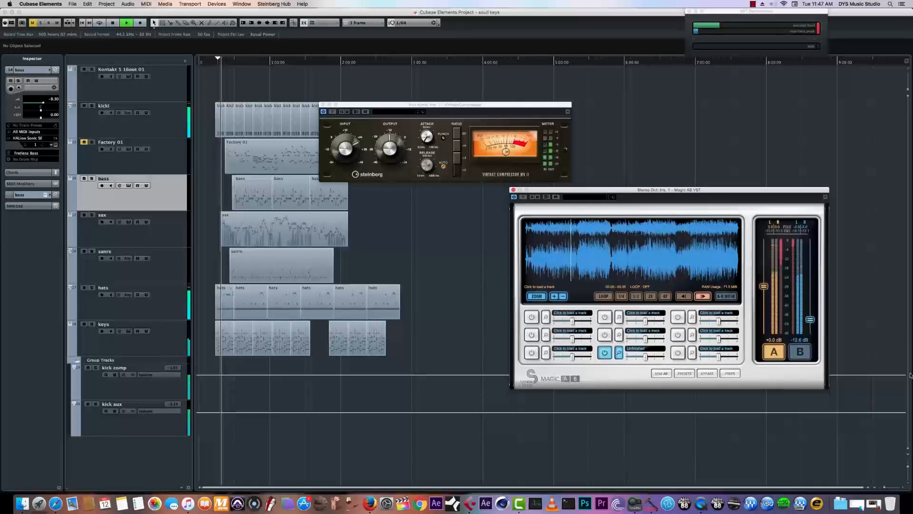
- Select the sax track and view its Kontakt instrument, closing the instrument window again
left_click_drag(593, 191, 491, 168)
left_click(84, 216)
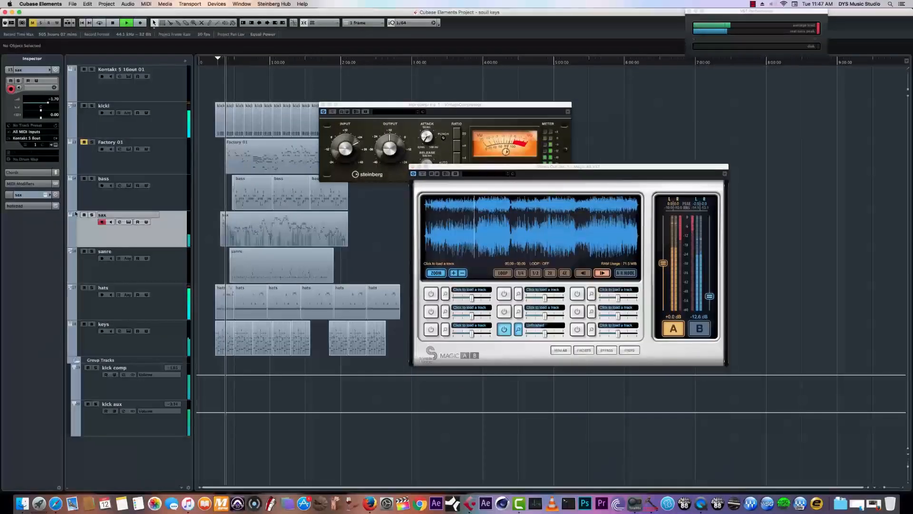
left_click(55, 145)
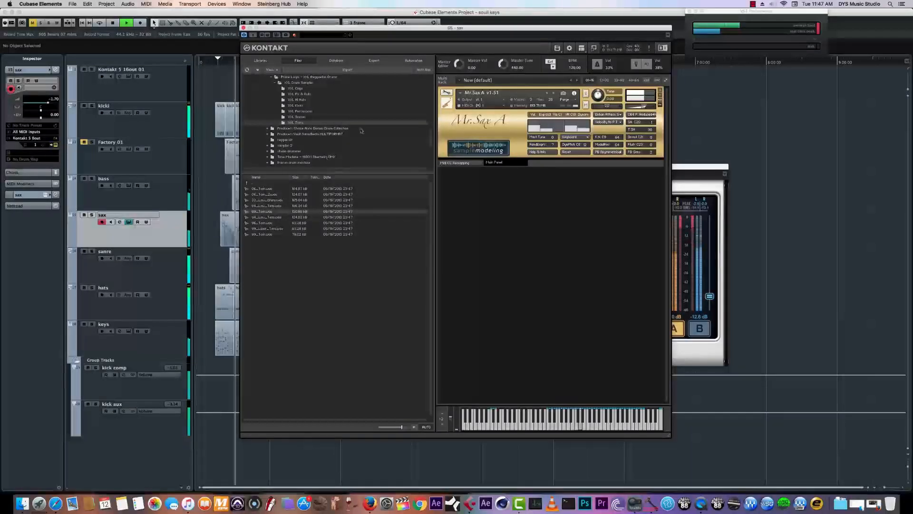
left_click(243, 29)
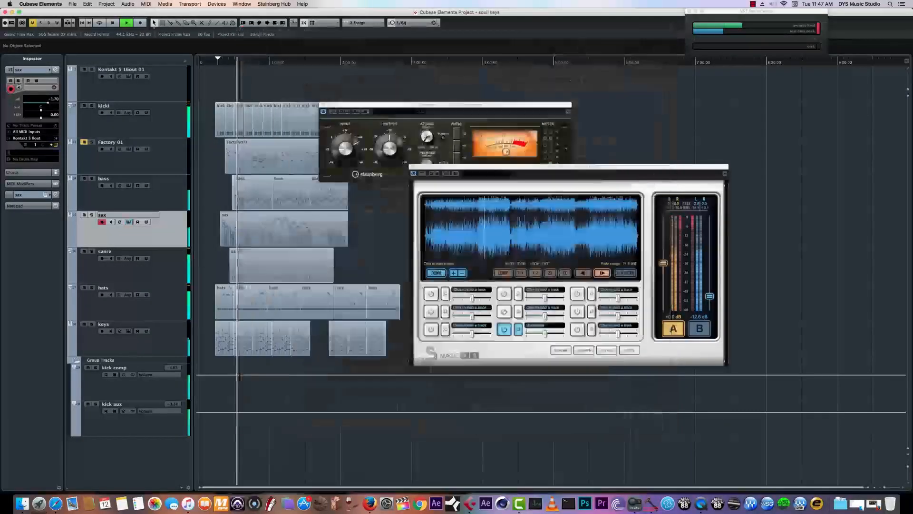
- Compare source B with source A in Magic AB during playback, and stop the project
left_click(700, 329)
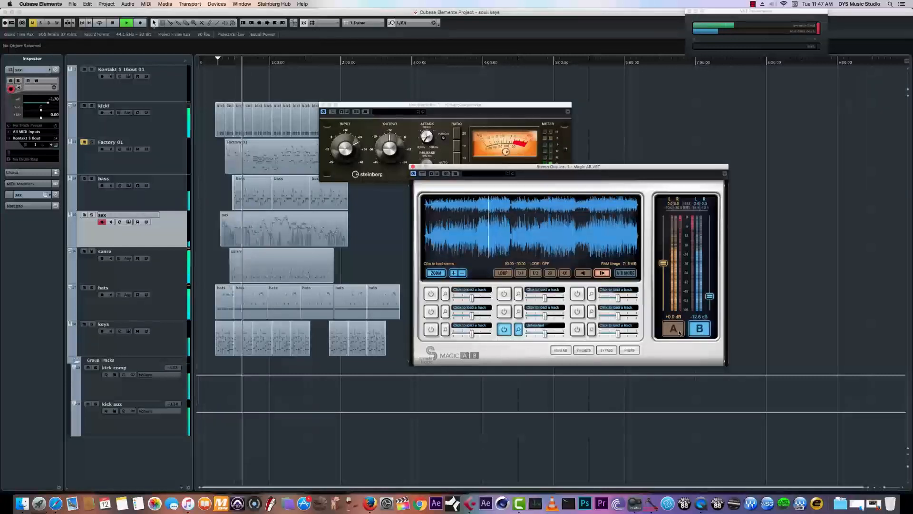
left_click(678, 330)
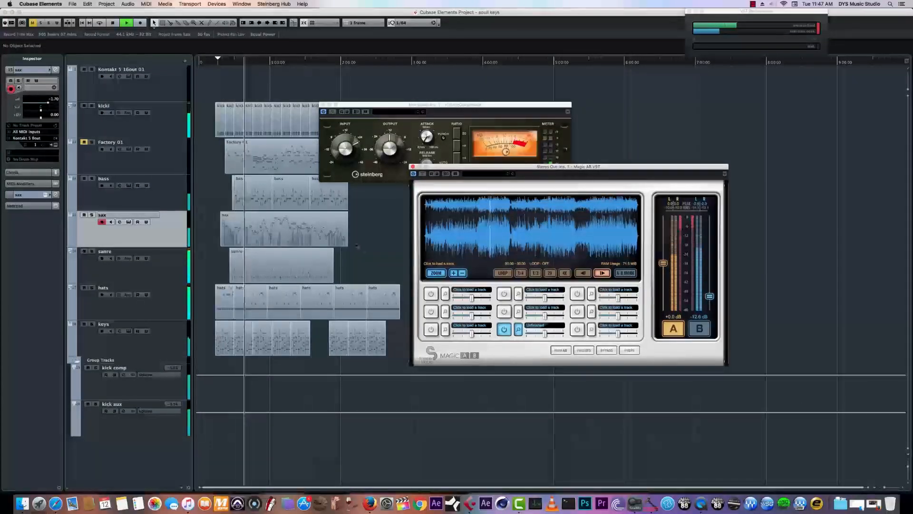
left_click(172, 234)
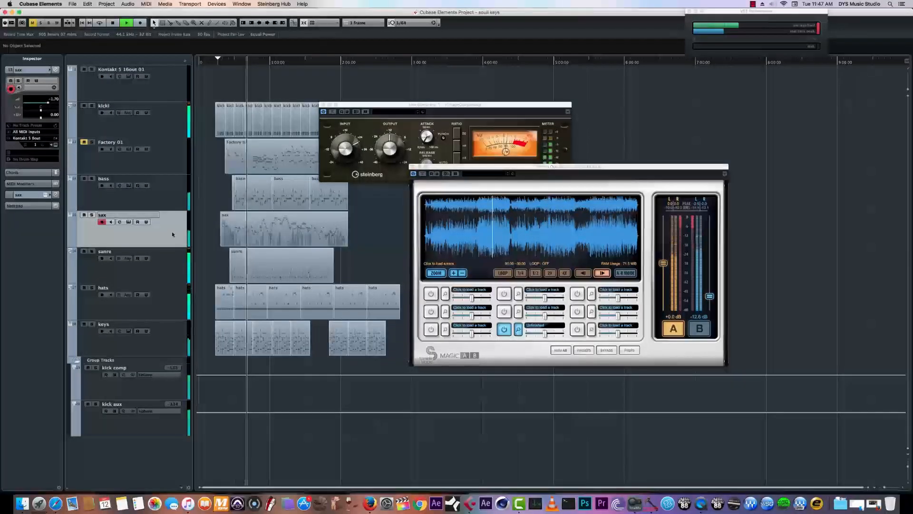
key("space")
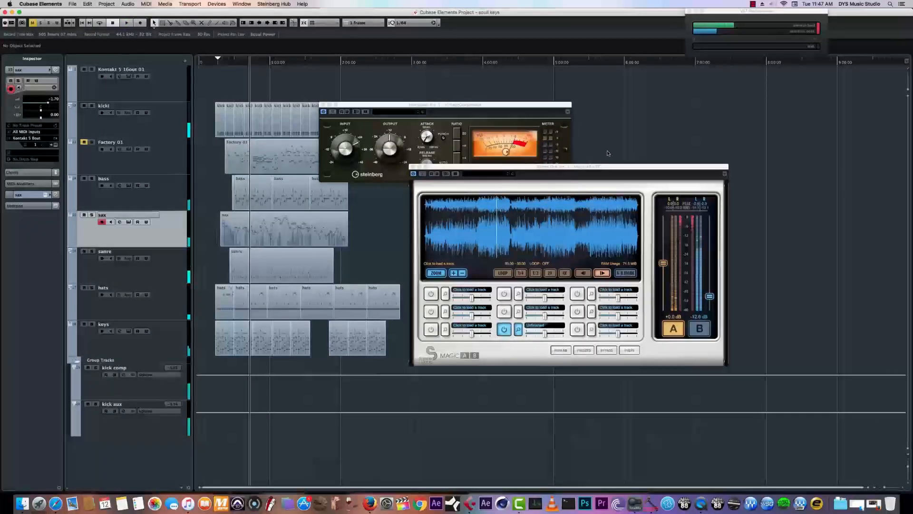
- Reposition the Magic AB and Vintage Compressor windows to uncover the clips in the arrangement
left_click_drag(607, 166, 790, 104)
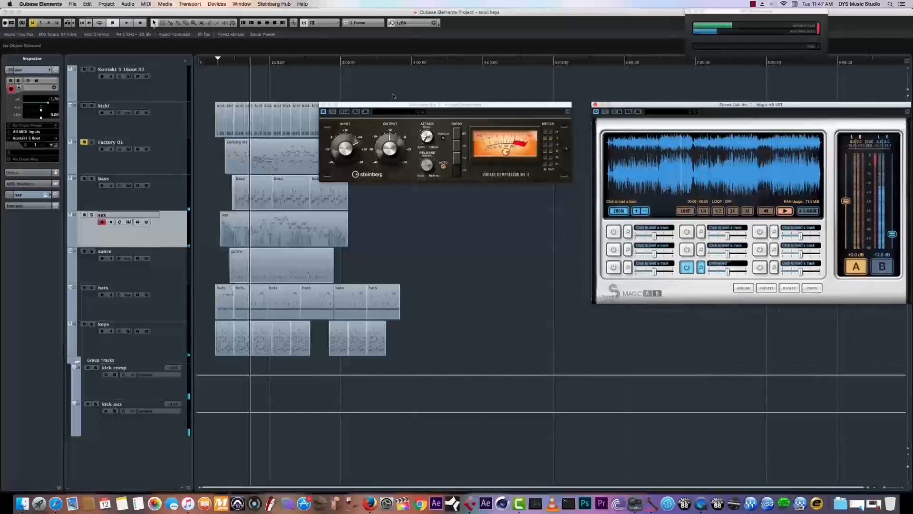
left_click_drag(412, 104, 308, 106)
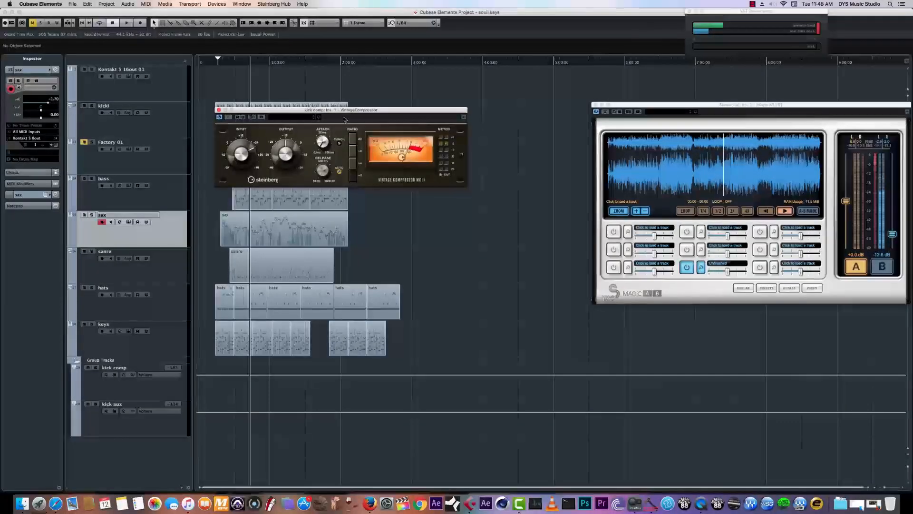
left_click_drag(341, 111, 490, 115)
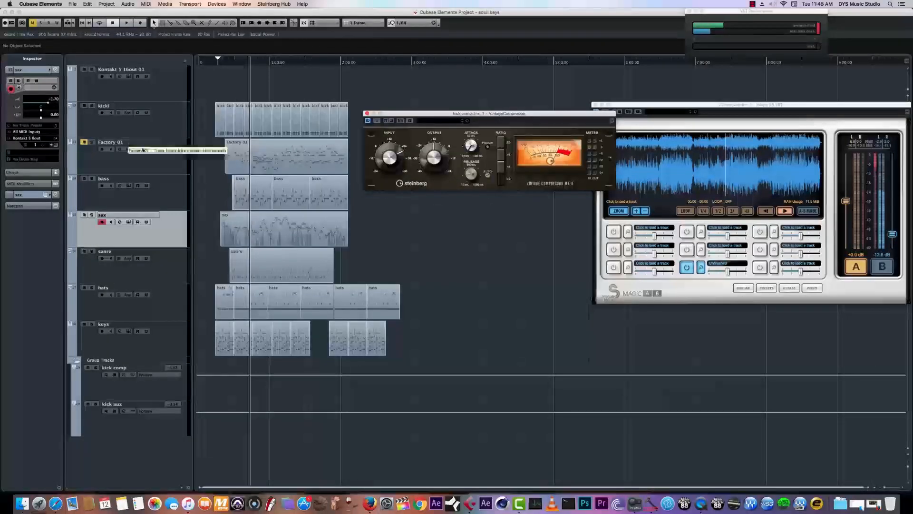
- Solo the kick track and play it from the start of its clips, with the locator range spanning those clips
left_click(172, 128)
left_click(93, 105)
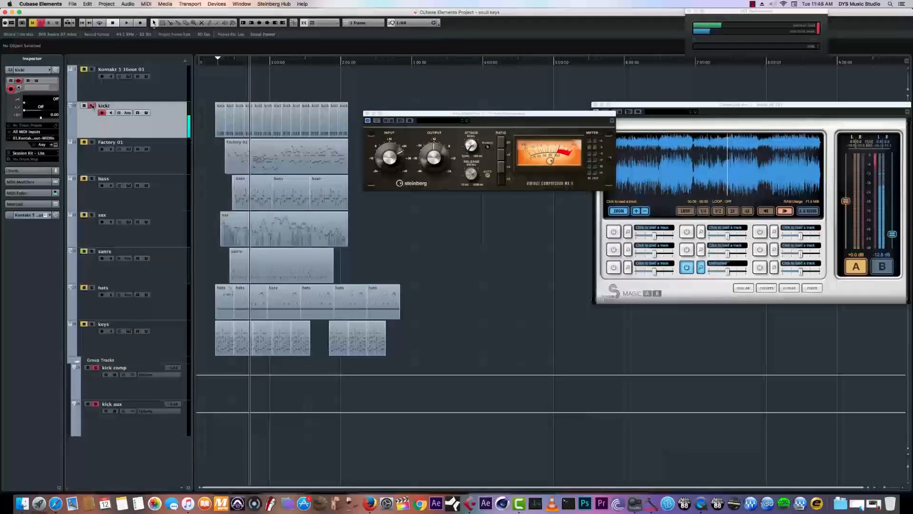
left_click(224, 64)
left_click(215, 64)
key("space")
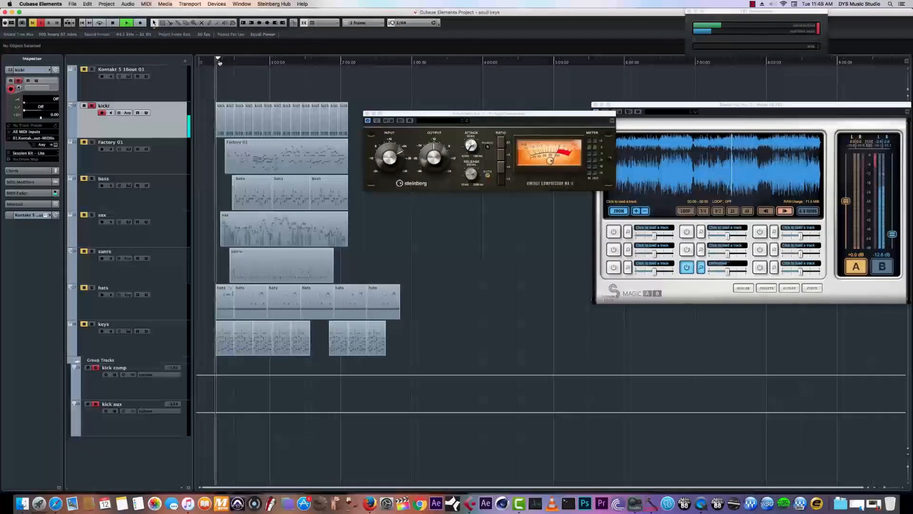
left_click_drag(219, 60, 352, 60)
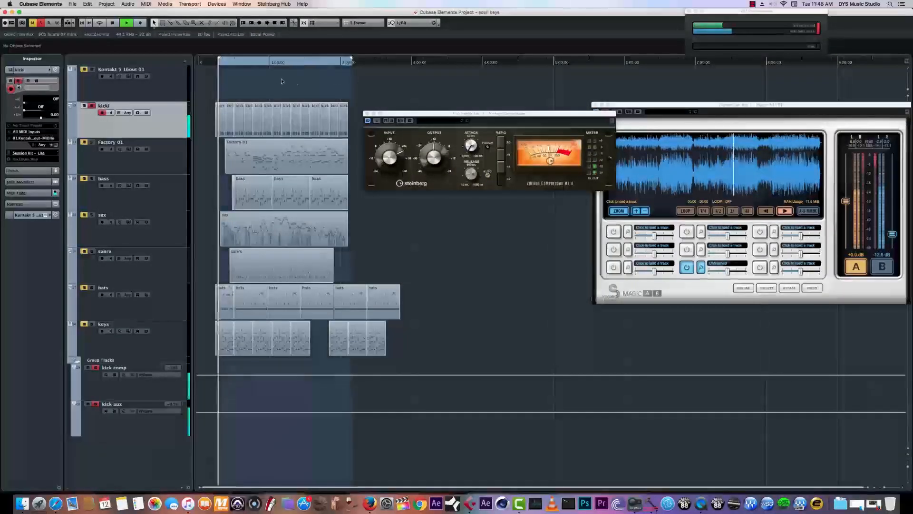
- Open the MixConsole and clear the view of its channels by moving Magic AB aside and closing the Vintage Compressor
left_click(217, 4)
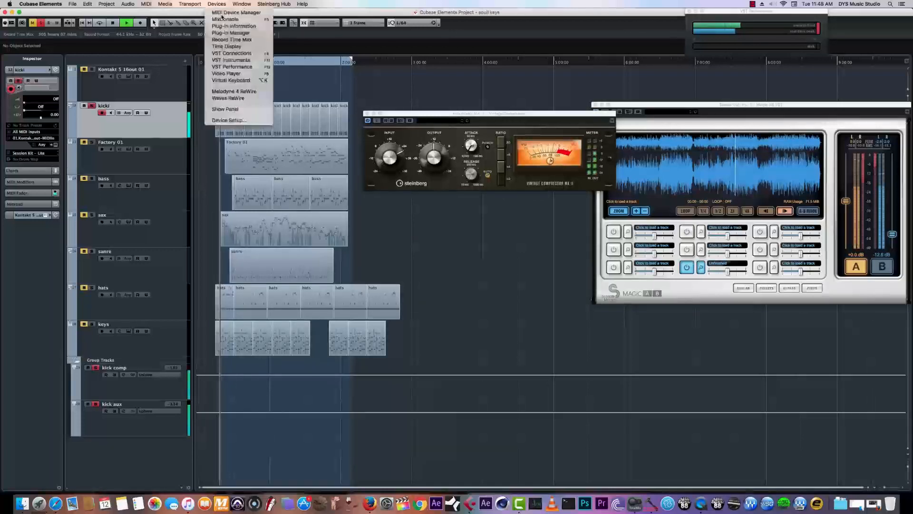
left_click(226, 20)
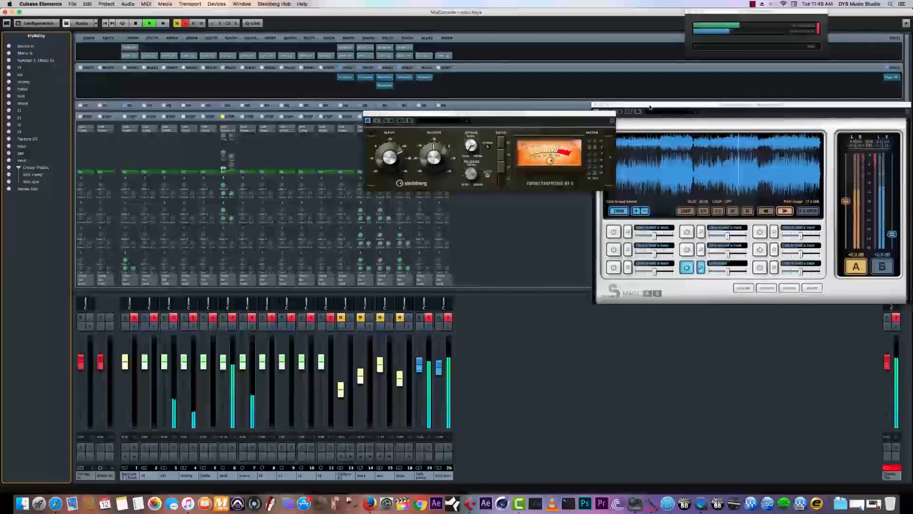
left_click_drag(641, 104, 660, 115)
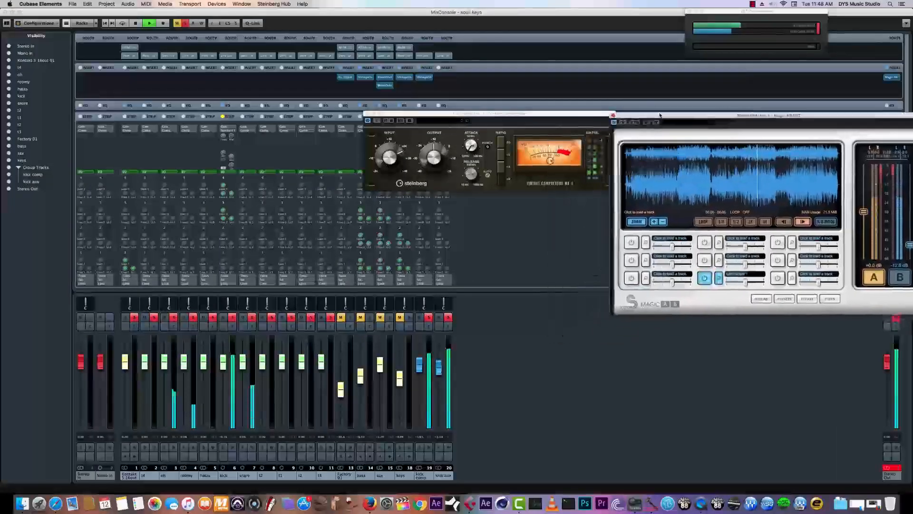
left_click(368, 113)
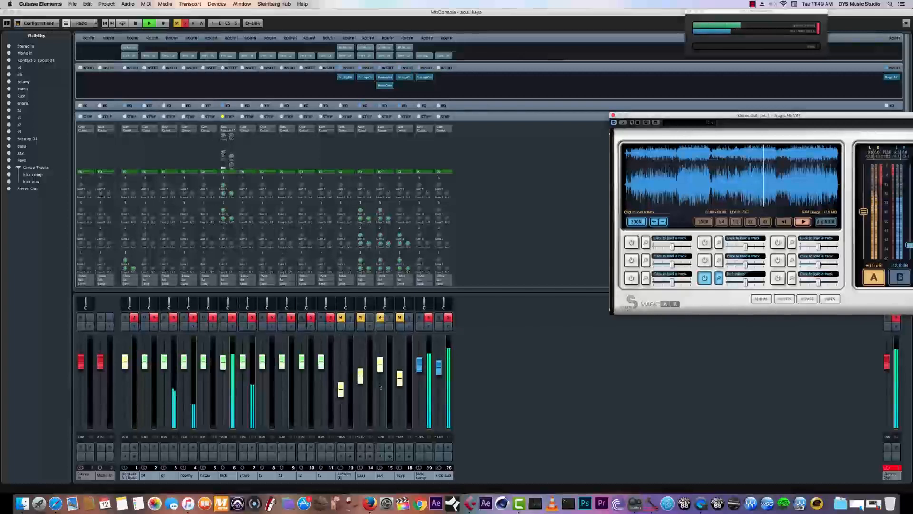
- Compare the kick with and without its parallel groups by toggling the mutes on kick comp and kick aux
left_click(421, 318)
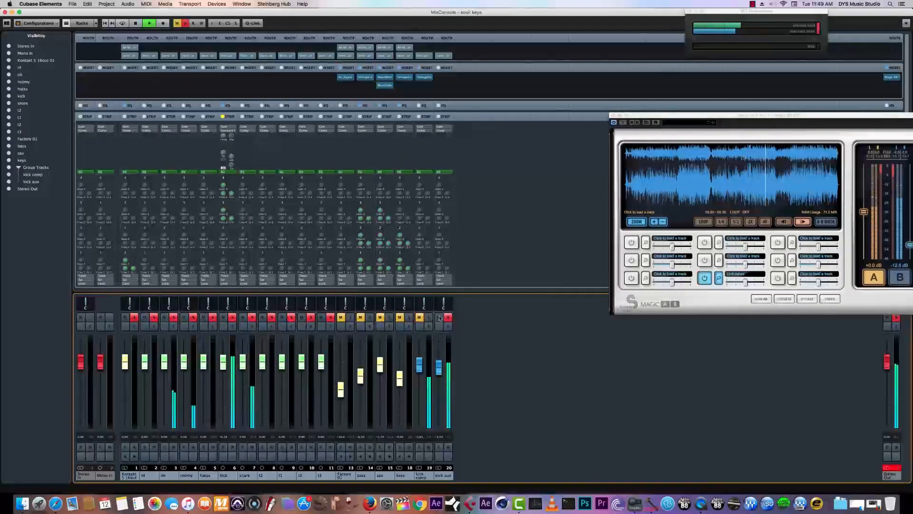
left_click(440, 318)
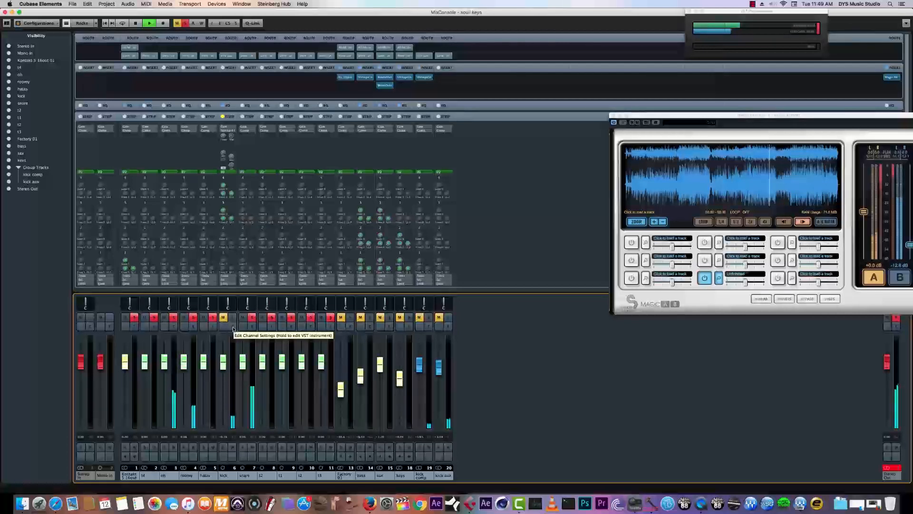
left_click(439, 317)
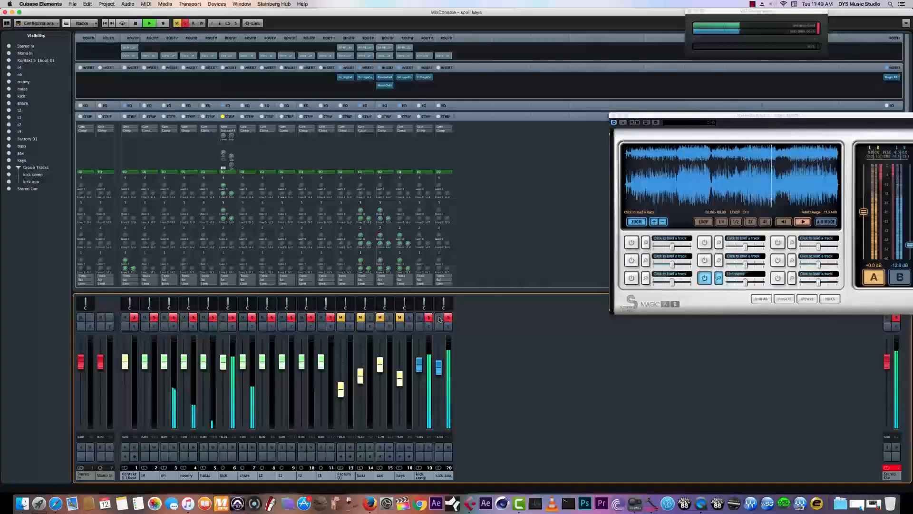
left_click(420, 317)
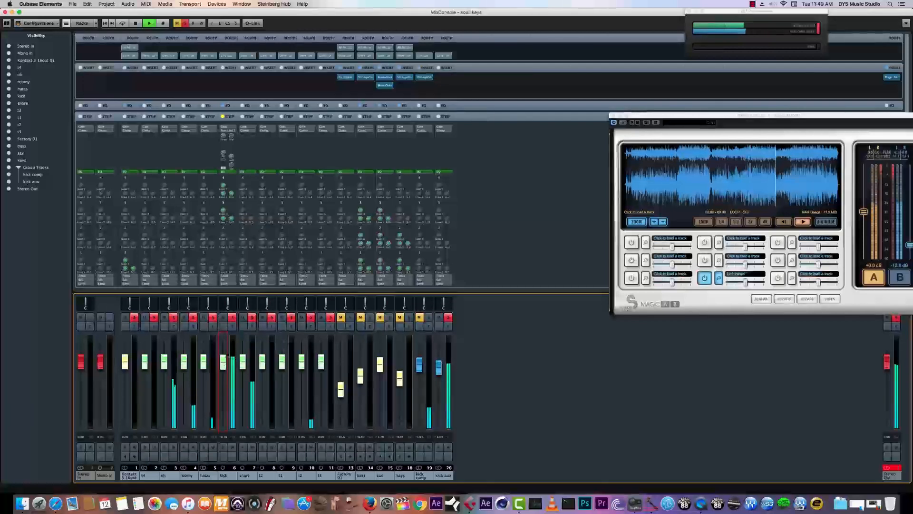
- Open the kick channel's settings to inspect its equalizer bands, and move the settings window clear of the mixer channels
left_click(232, 326)
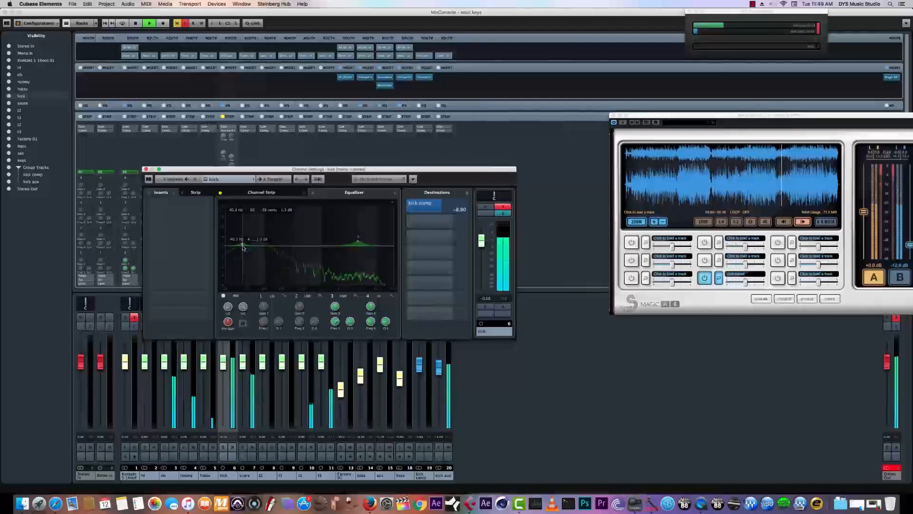
left_click(335, 307)
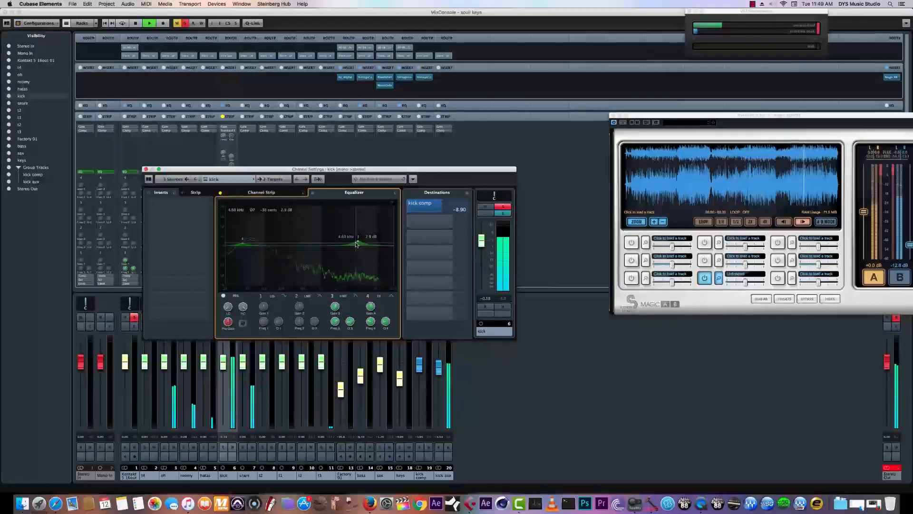
left_click_drag(306, 169, 433, 174)
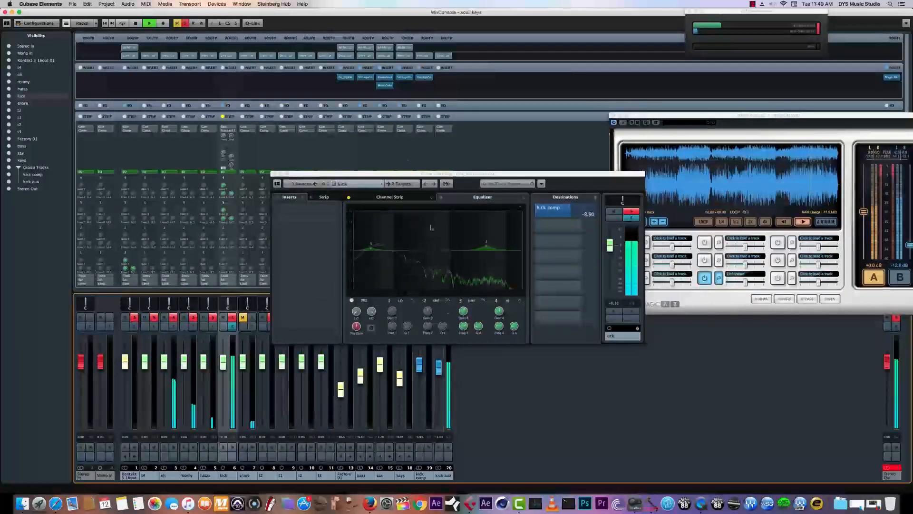
- Reposition the kick settings window over the MixConsole and mute channels 3 and 4, the overhead and room microphones
left_click_drag(394, 174, 581, 174)
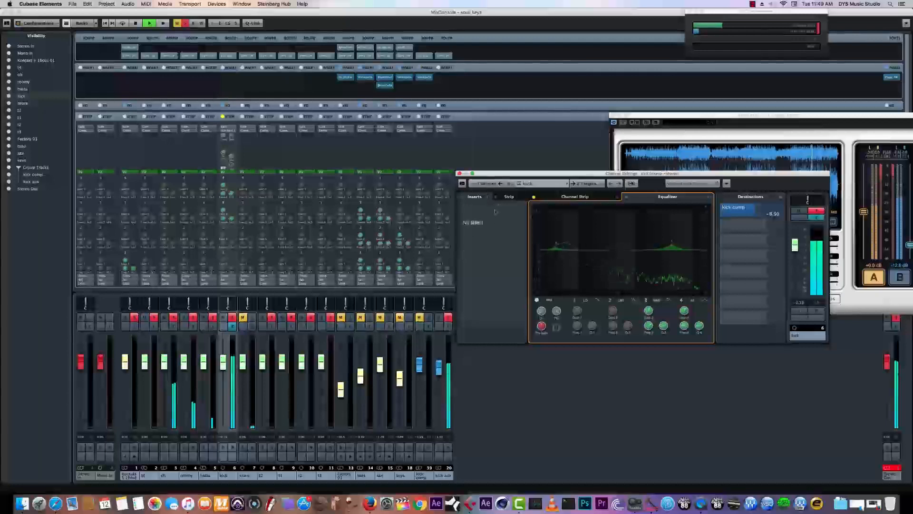
left_click_drag(503, 177, 262, 158)
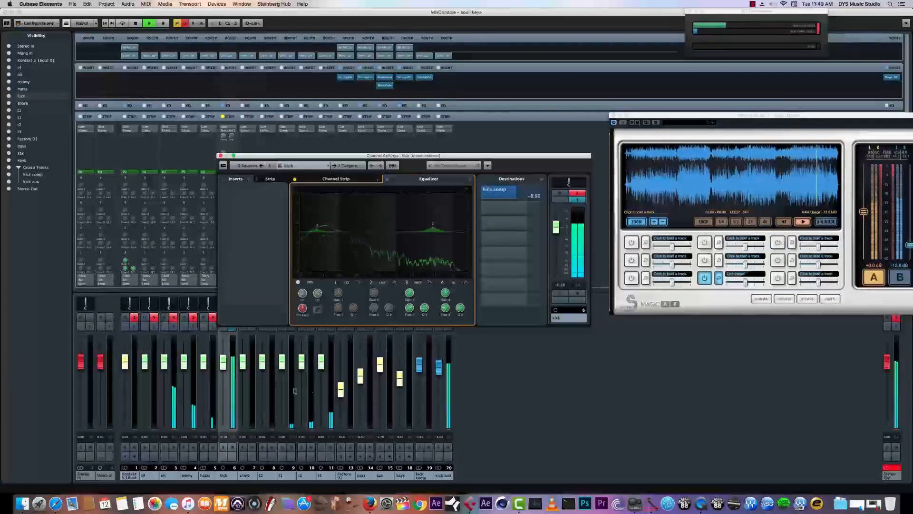
left_click(166, 317)
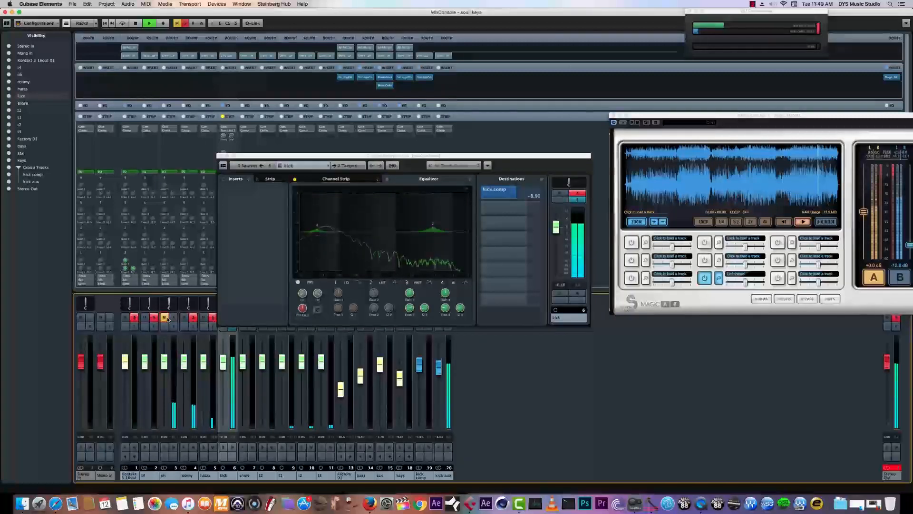
left_click(185, 318)
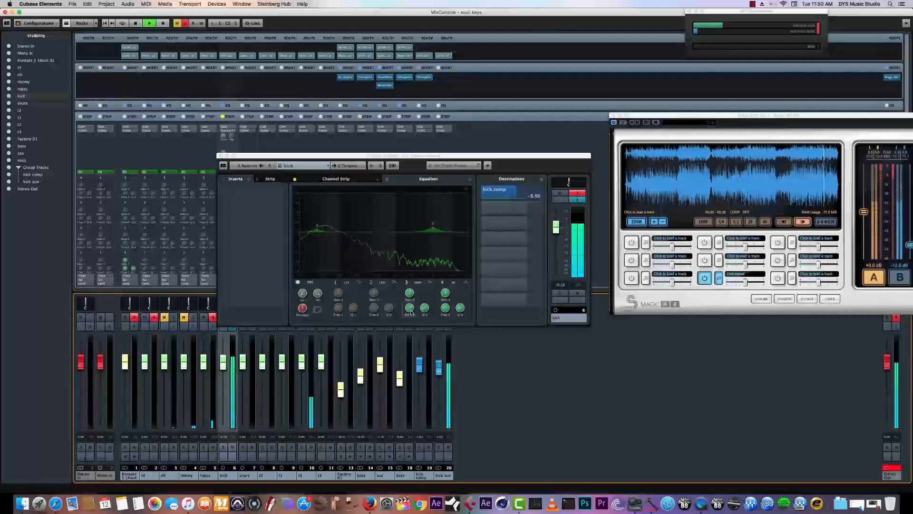
- Raise the gain of the kick's third equalizer band, then close its channel settings
mouse_move(410, 293)
left_mouse_down()
mouse_move(409, 278)
mouse_move(408, 288)
left_mouse_up()
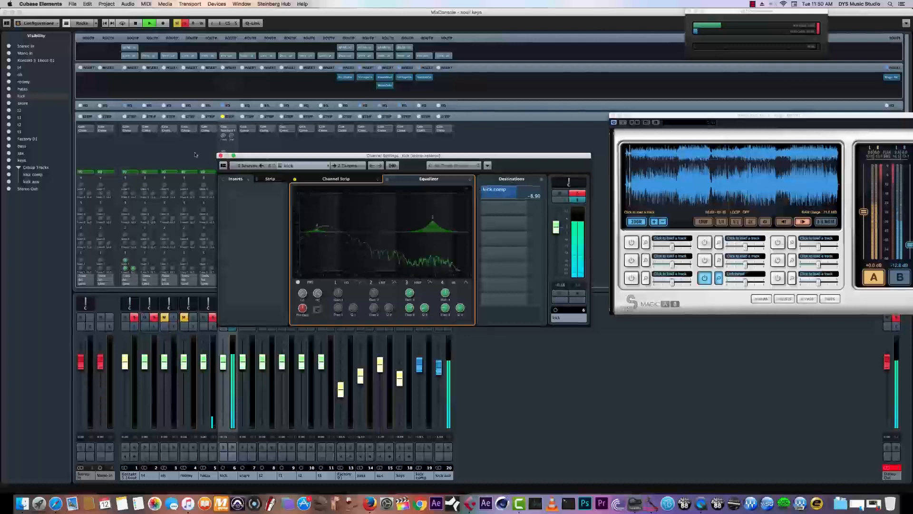
left_click(221, 155)
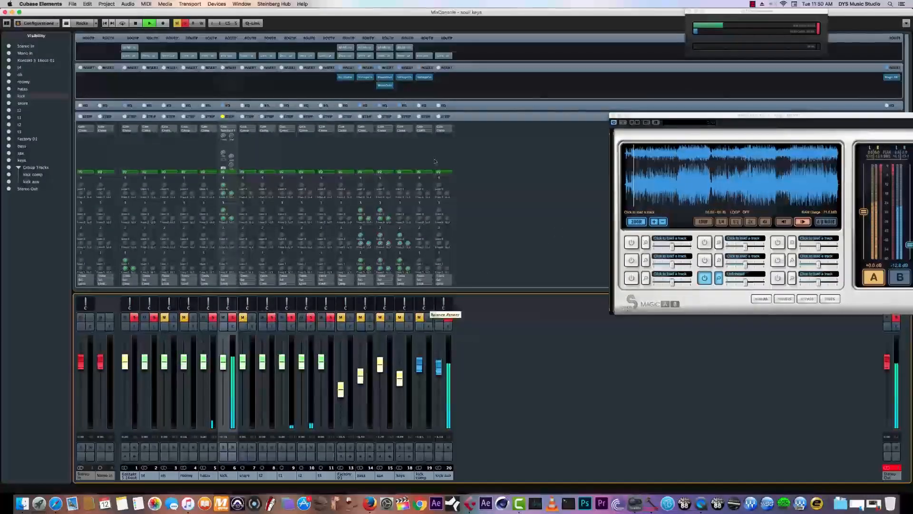
- Open the Vintage Compressor on the kick comp group and inspect the kick channel's send to that group
left_click(424, 77)
left_click(424, 79)
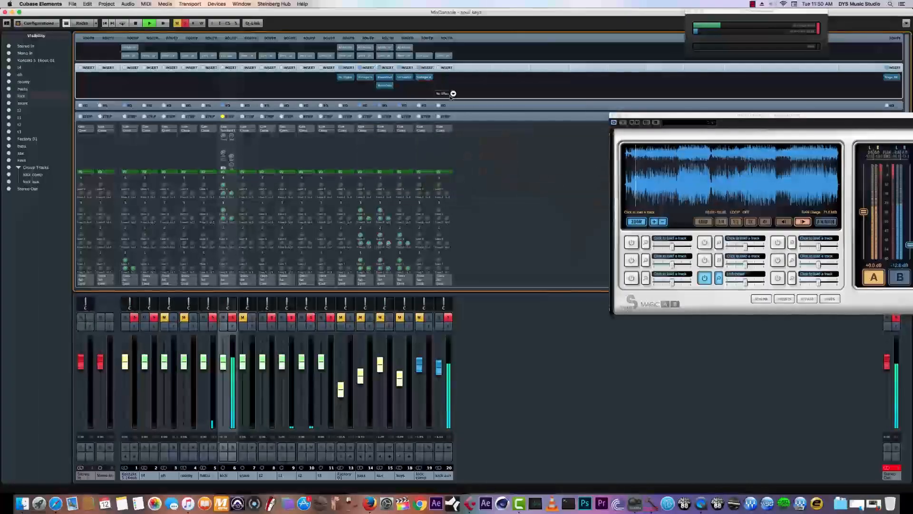
left_click(425, 78)
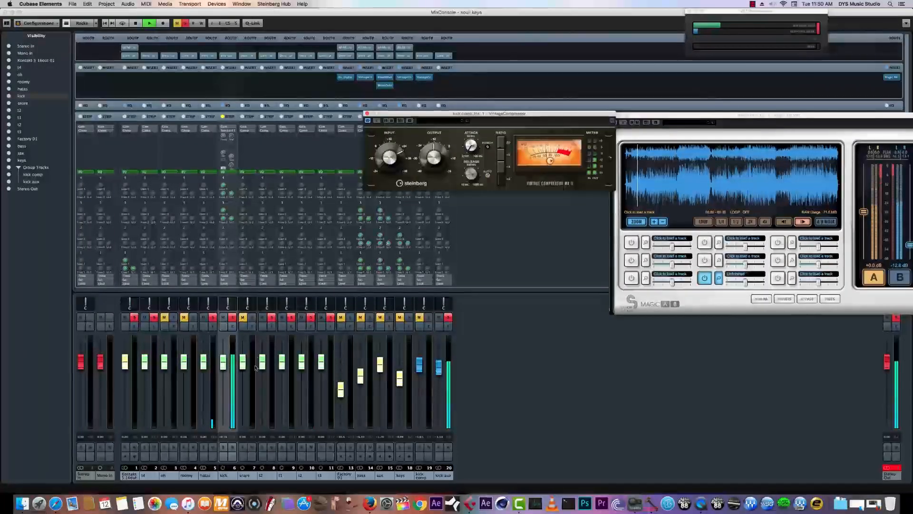
left_click(232, 328)
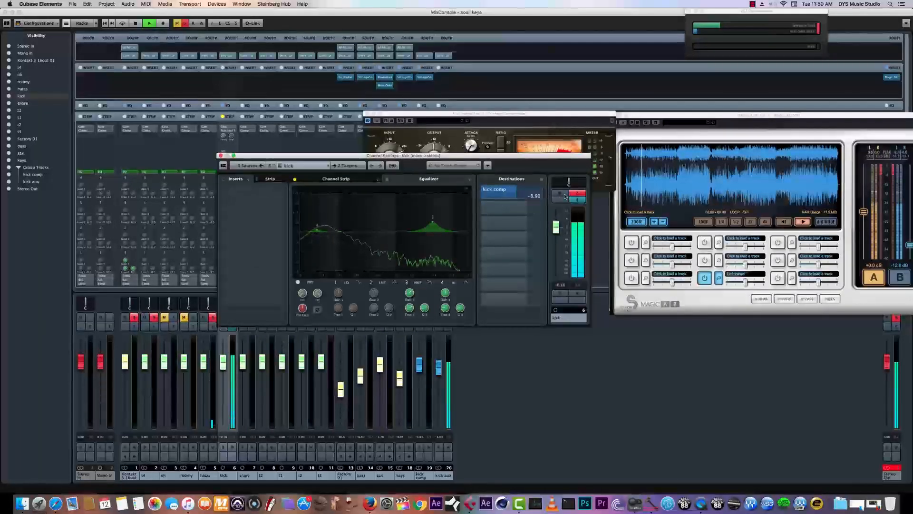
left_click(220, 155)
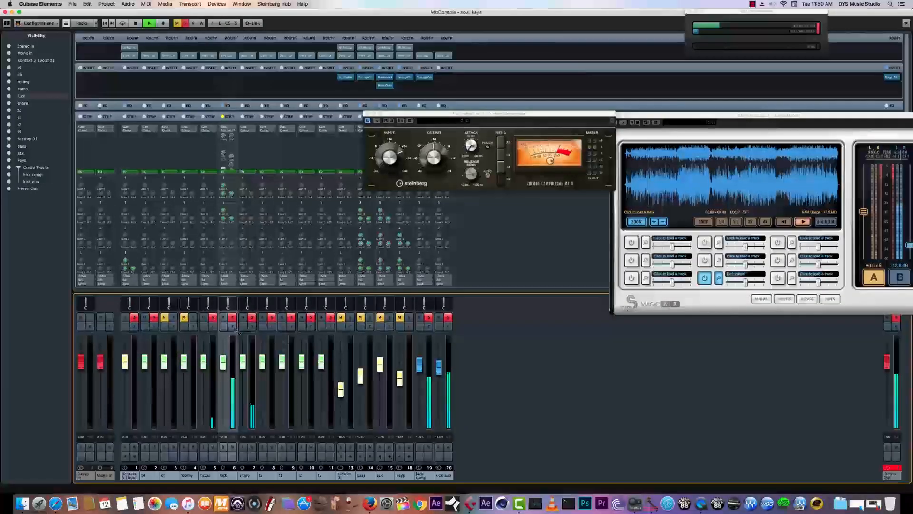
- Reopen the MixConsole, compare the kick comp group by toggling its mute, and examine its compressor attack and channel settings
left_click(5, 12)
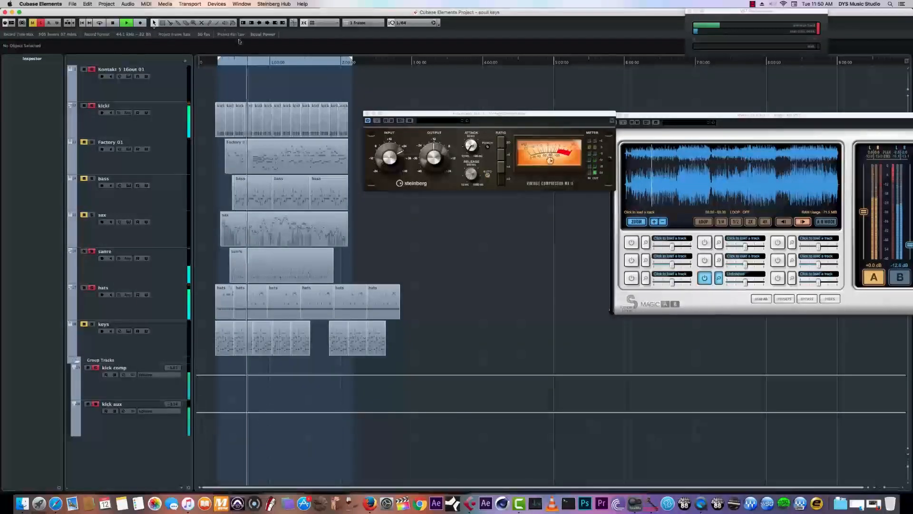
left_click(217, 4)
left_click(224, 20)
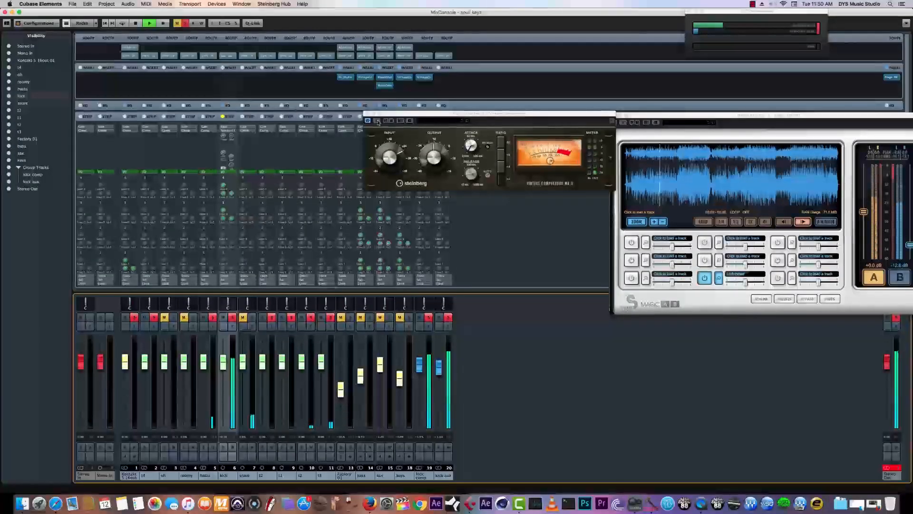
left_click(419, 318)
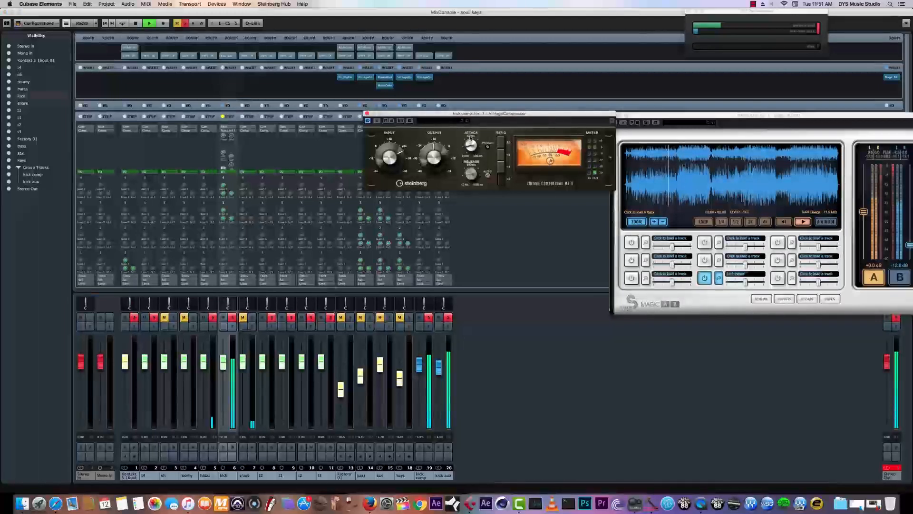
left_click(470, 151)
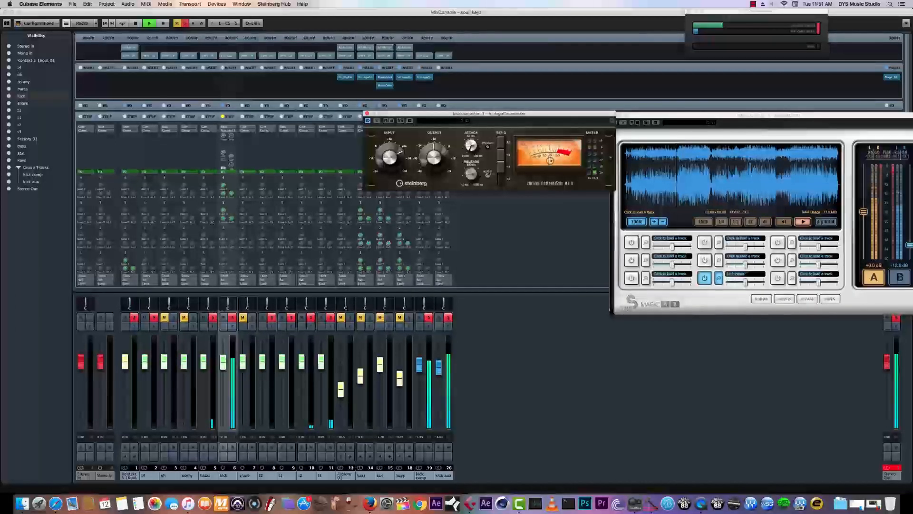
left_click(367, 113)
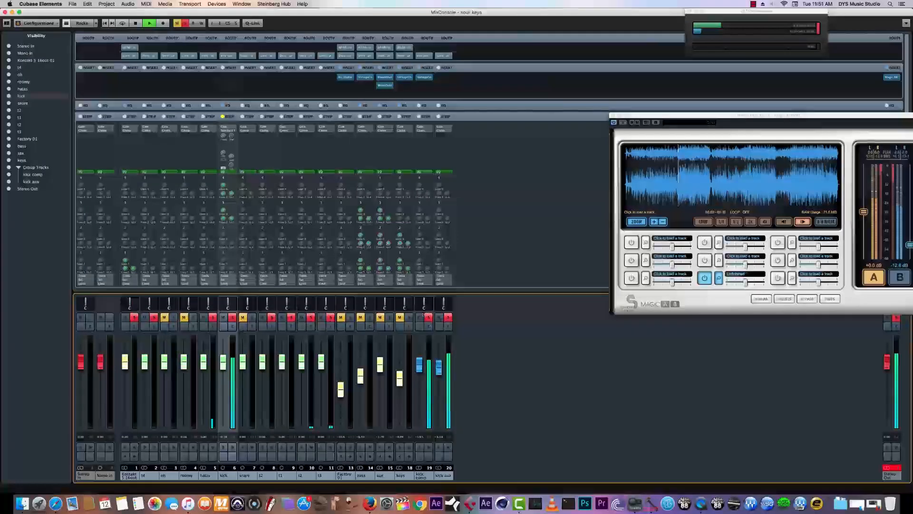
left_click(428, 329)
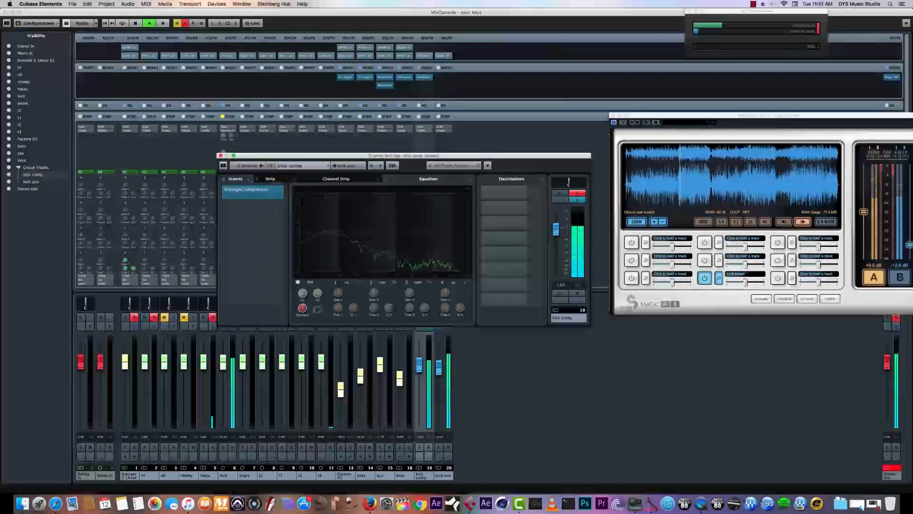
left_click(220, 155)
- On the kick aux equalizer, cut the lows with band 1 as Low Shelf III and add a slight dip with band 2
left_click(448, 327)
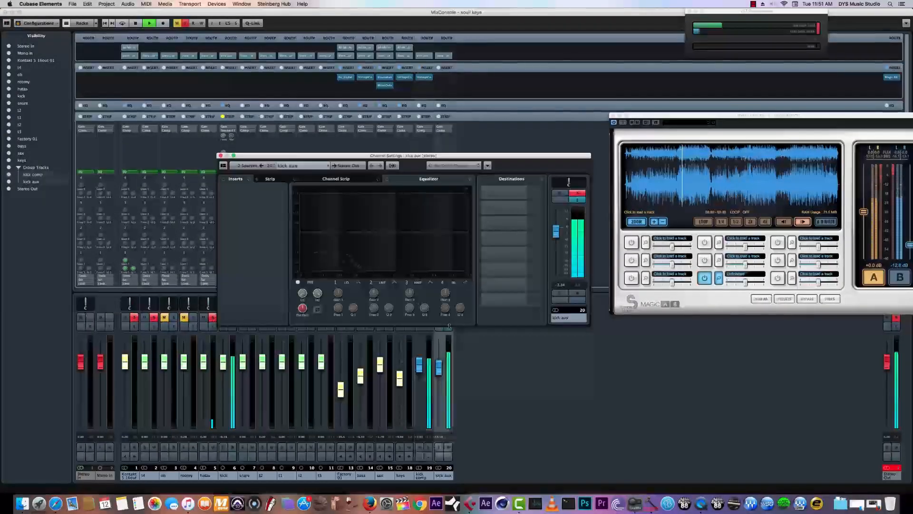
left_click(331, 282)
left_click(347, 282)
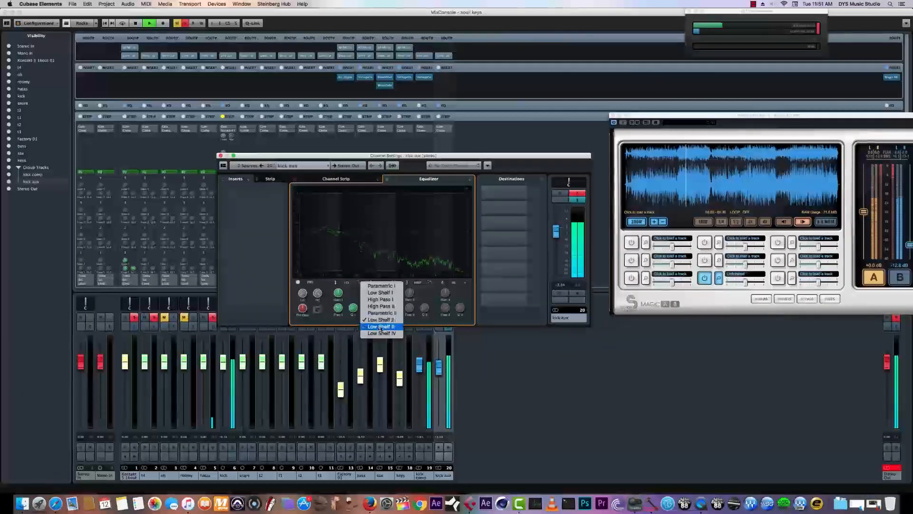
left_click(380, 326)
left_click_drag(338, 315, 338, 321)
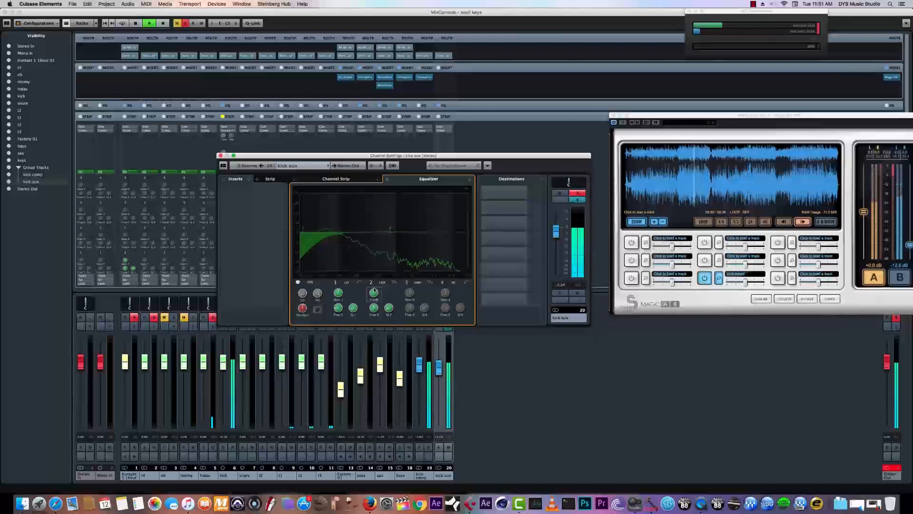
mouse_move(388, 308)
left_mouse_down()
mouse_move(376, 314)
mouse_move(374, 299)
mouse_move(374, 308)
left_mouse_up()
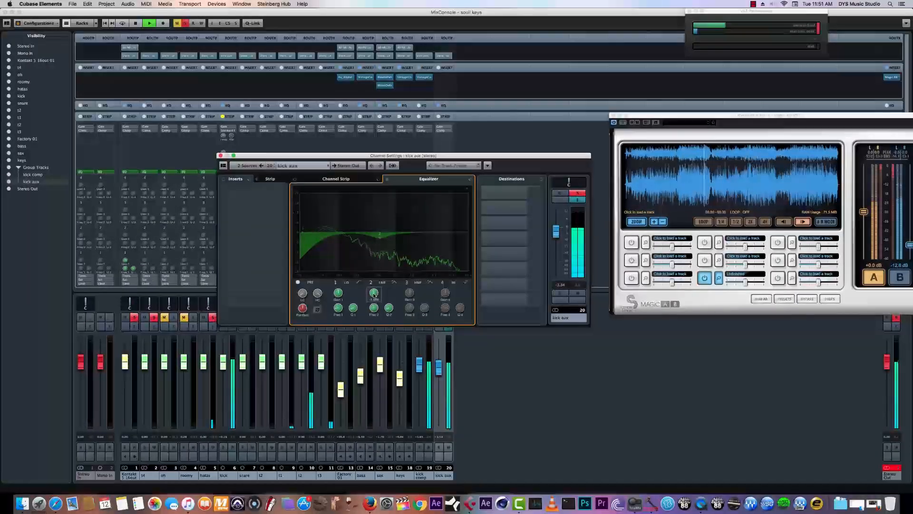
left_click(220, 155)
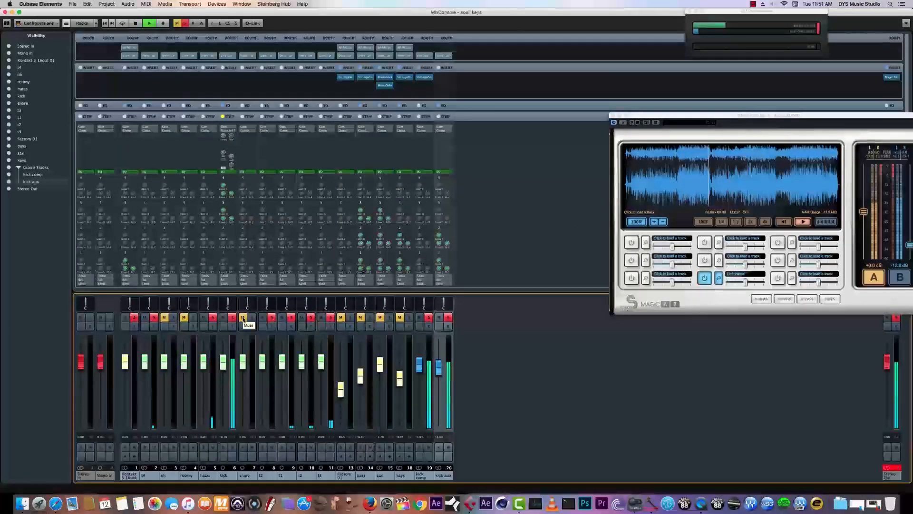
- Unmute the snare channel and lower its fader slightly
left_click(243, 317)
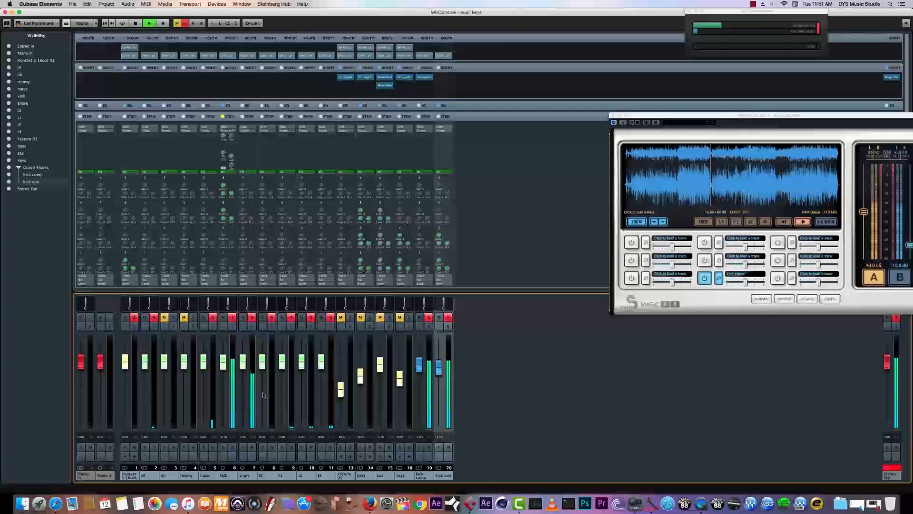
left_click(243, 403)
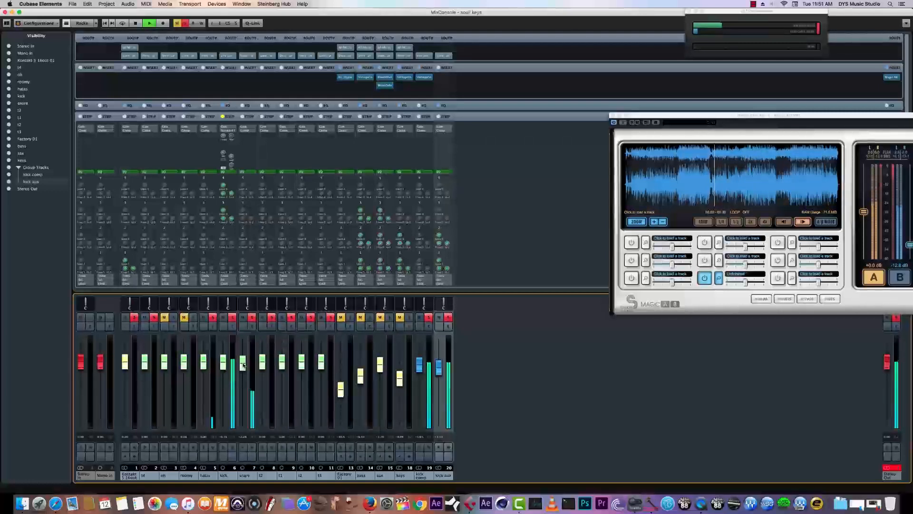
- Inspect the snare channel's send to kick comp alongside the group's Vintage Compressor, reopening the MixConsole during playback
left_click(424, 77)
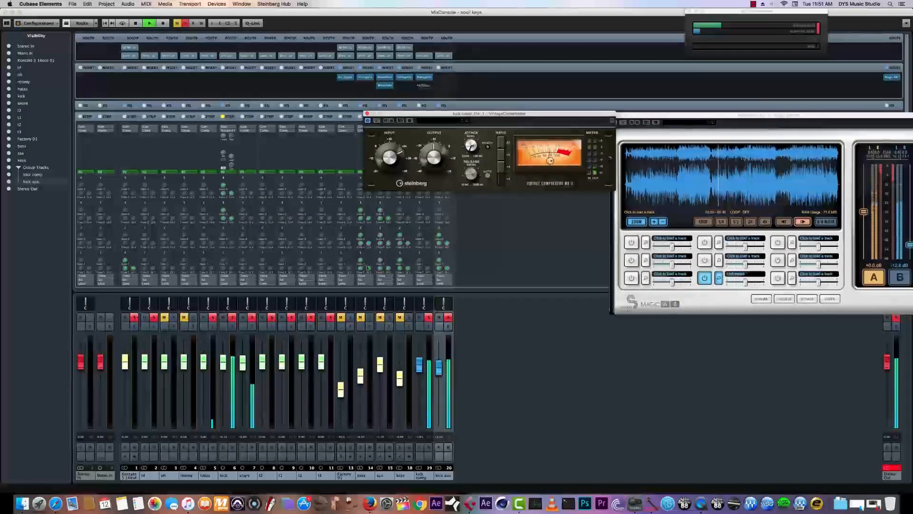
left_click(252, 327)
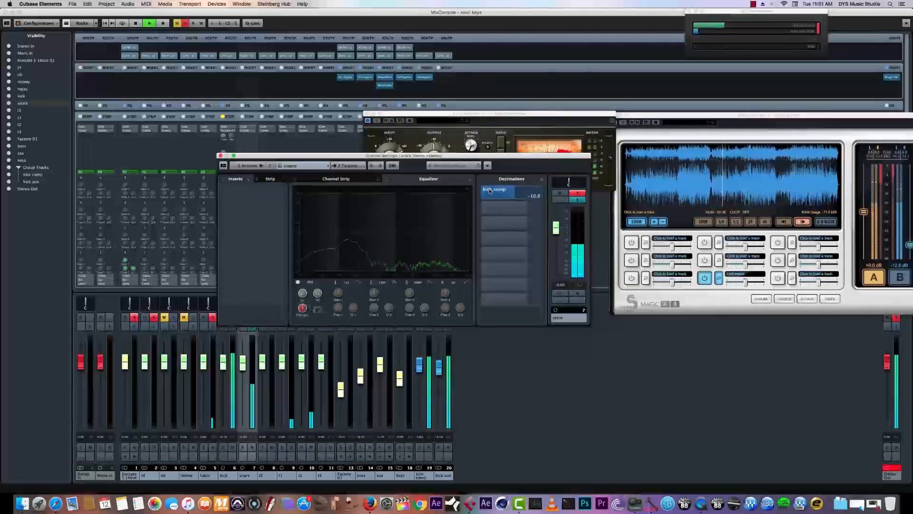
left_click(220, 156)
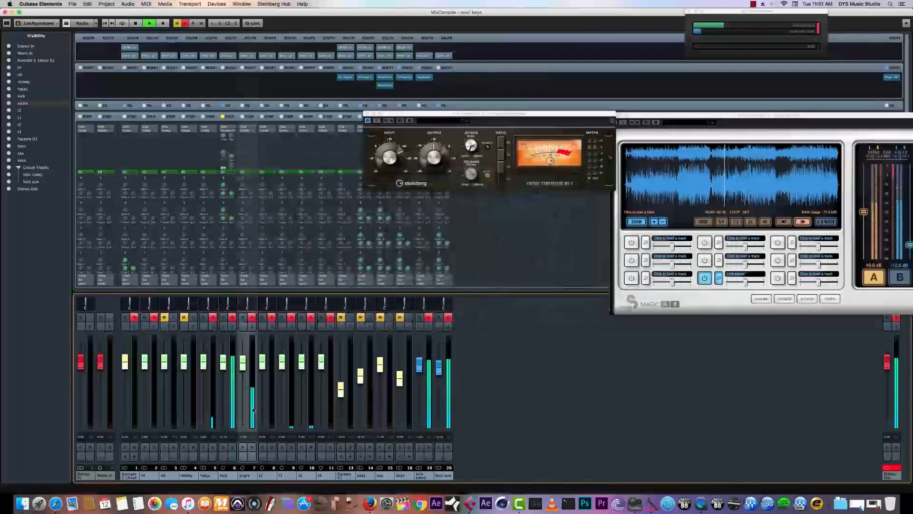
left_click(252, 328)
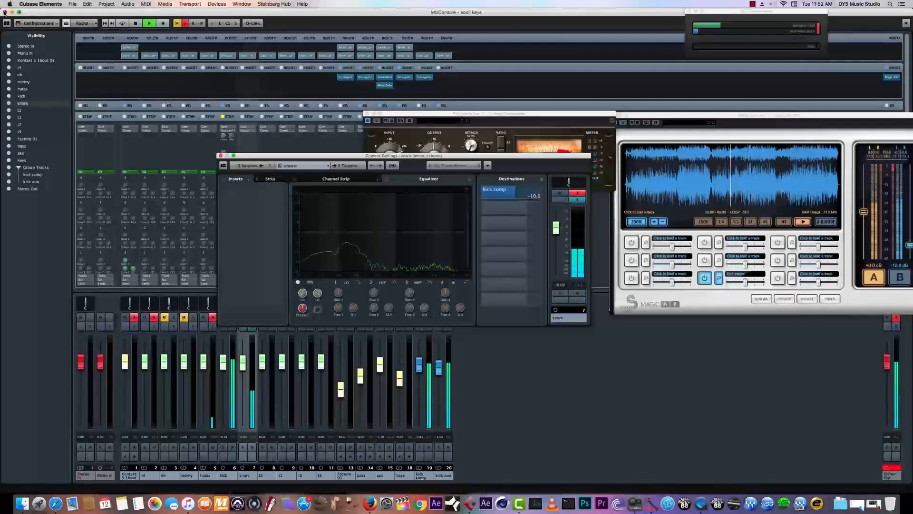
left_click(5, 12)
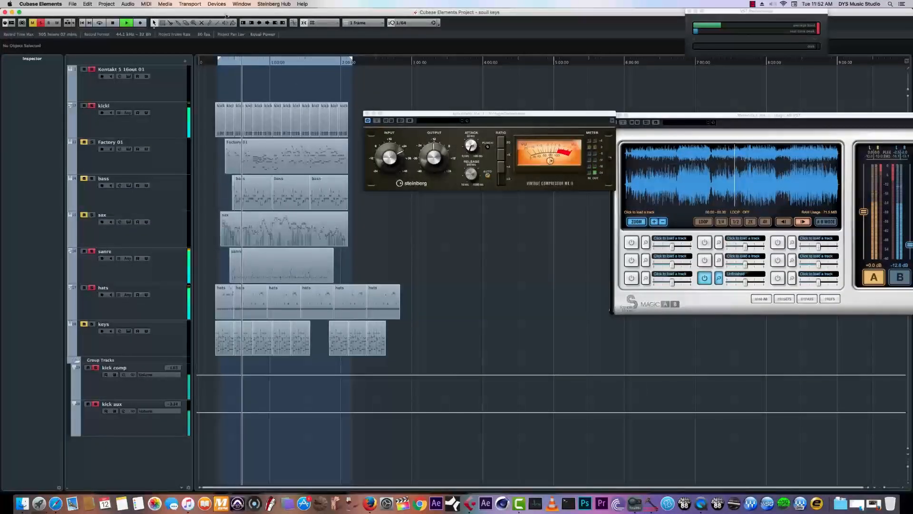
left_click(217, 4)
left_click(226, 20)
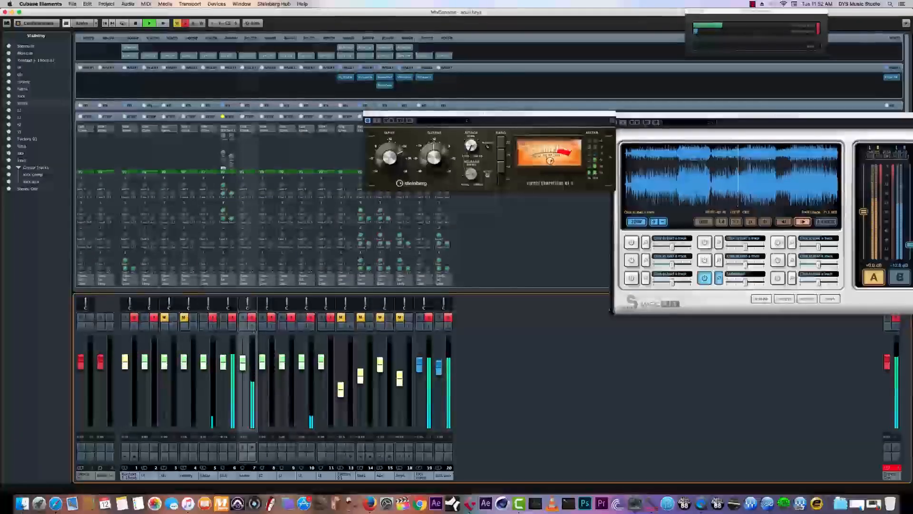
left_click(252, 326)
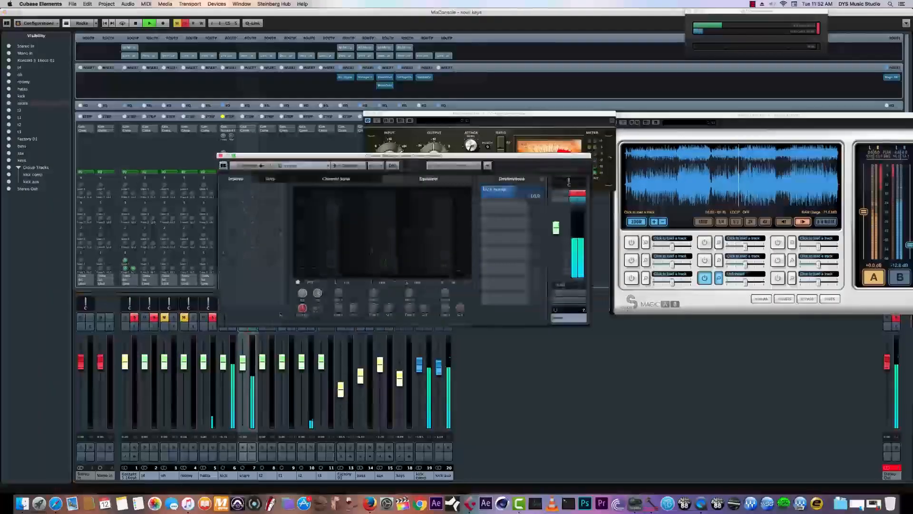
left_click(480, 192)
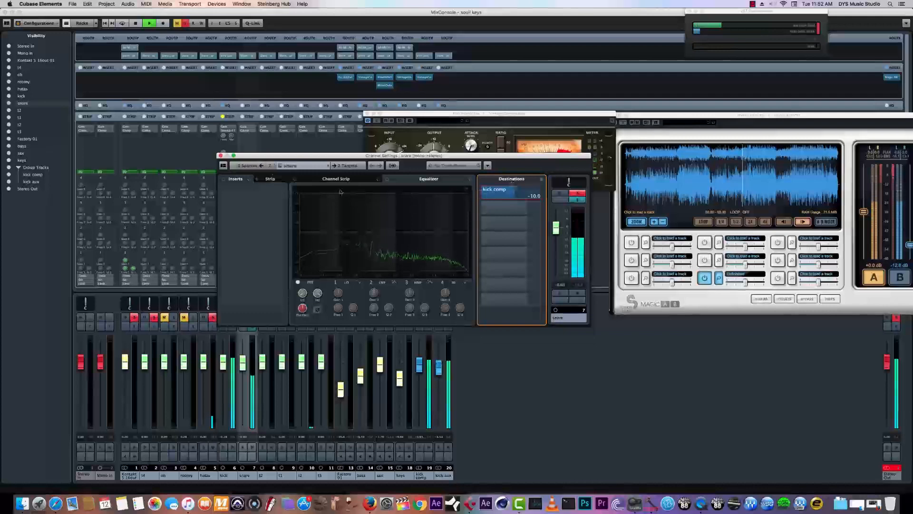
left_click(221, 156)
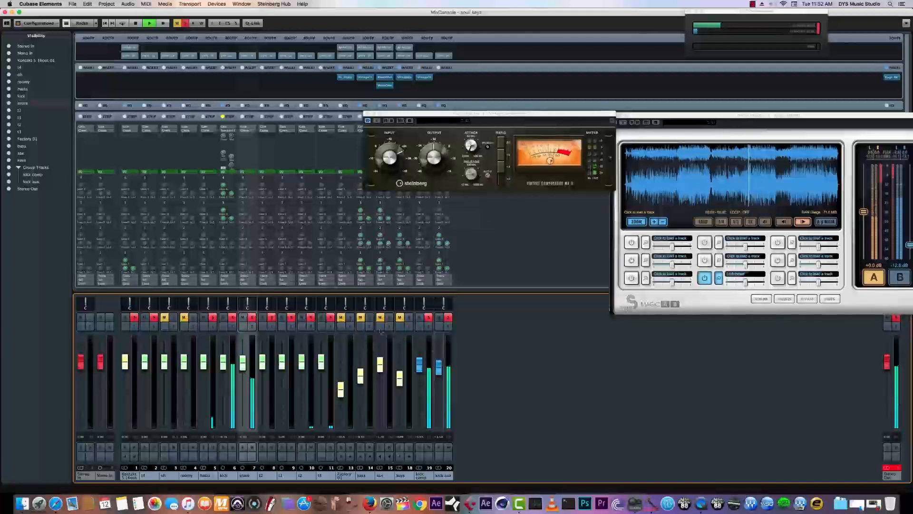
- Unmute the bass channel and open its channel settings to inspect the equalizer bands
left_click(361, 318)
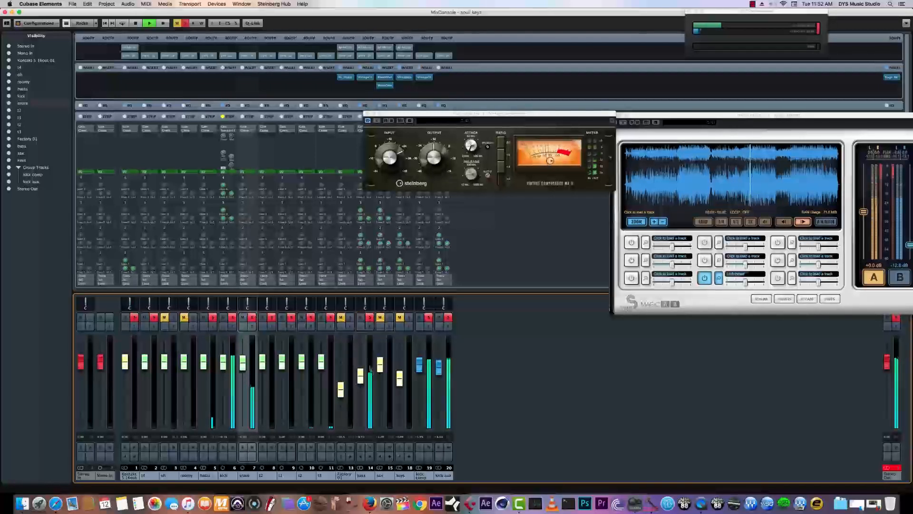
left_click(370, 327)
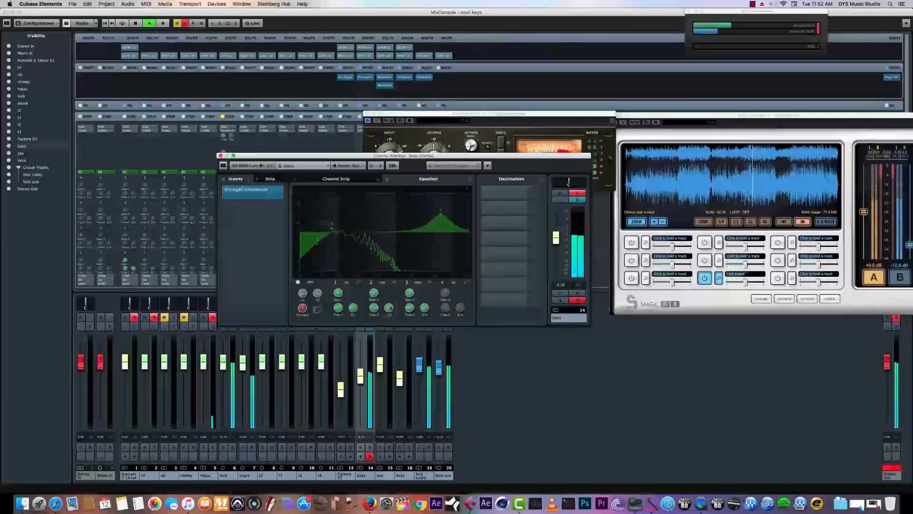
left_click(441, 216)
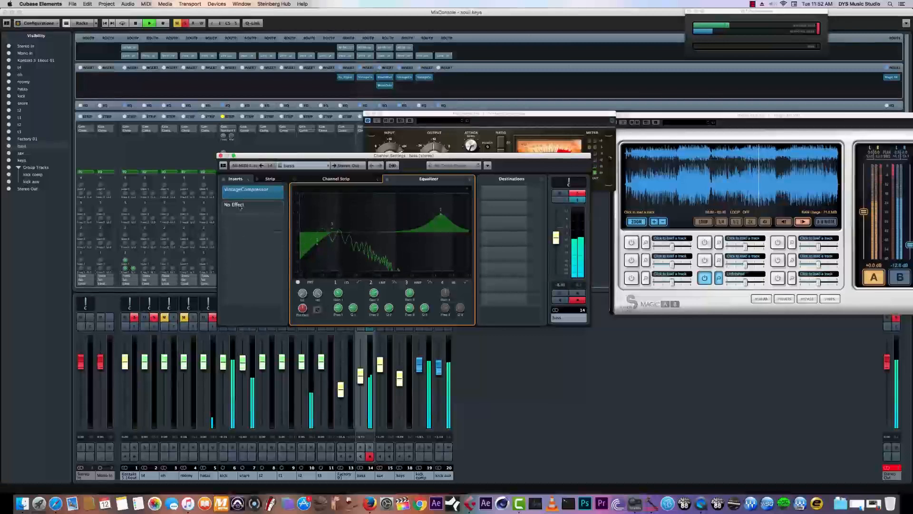
- Inspect the bass channel's VintageCompressor, comparing the sound with it bypassed and active, close its windows and stop playback
left_click(247, 191)
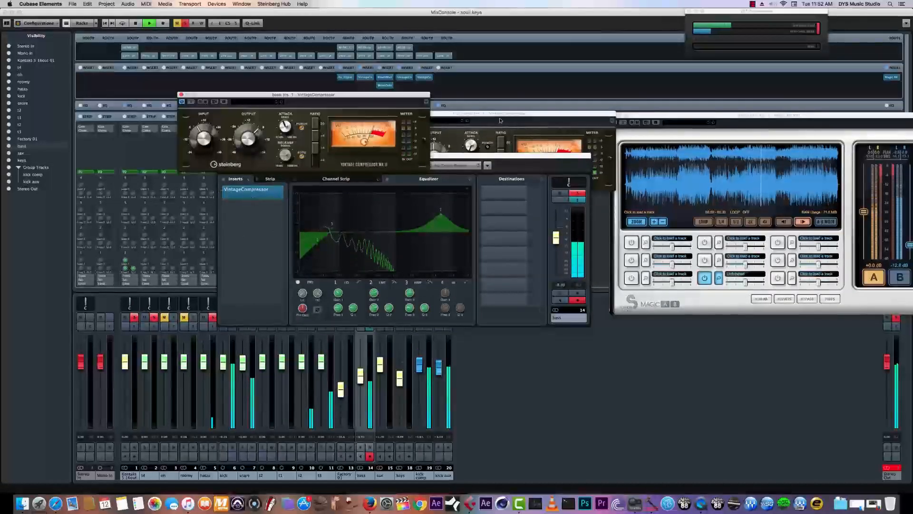
left_click_drag(501, 114, 619, 143)
left_click(484, 142)
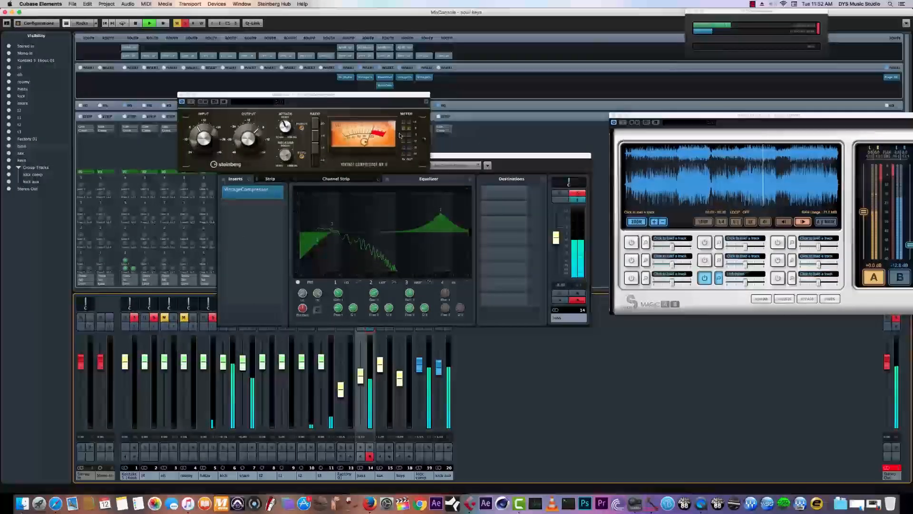
left_click(191, 101)
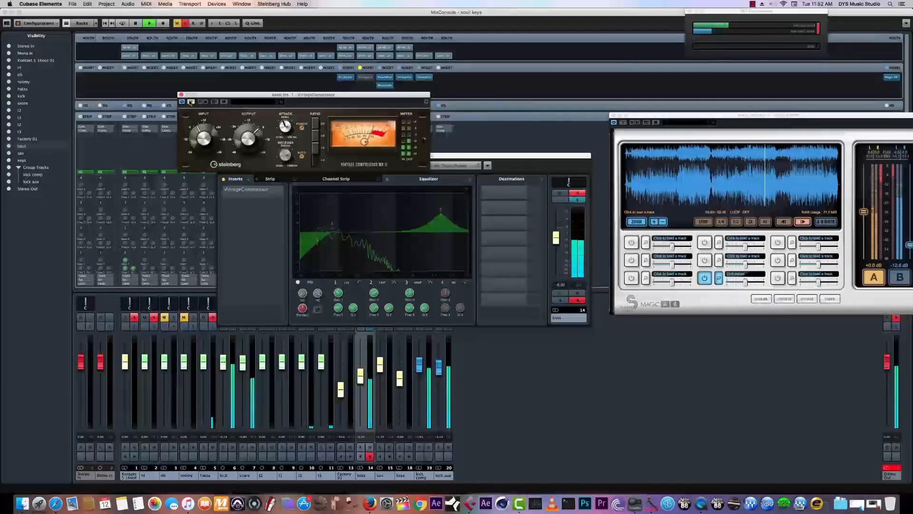
left_click(190, 102)
left_click(181, 95)
left_click(221, 155)
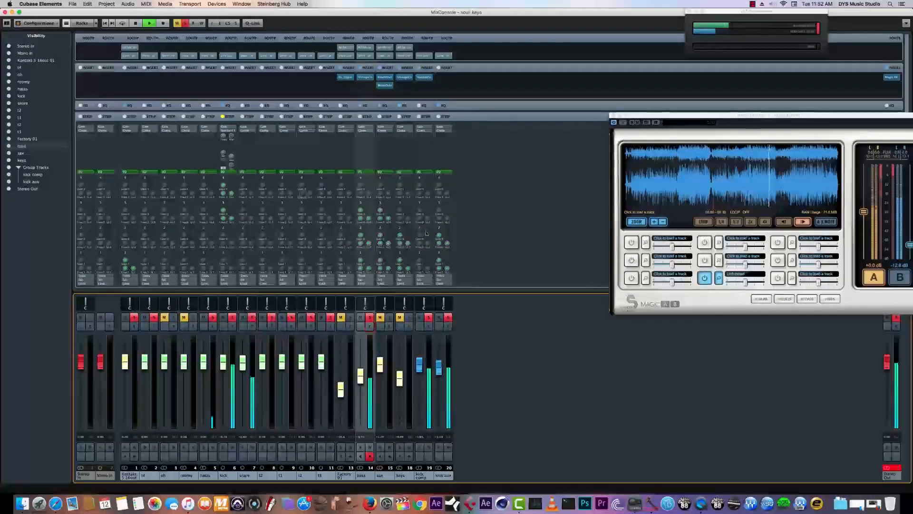
key("space")
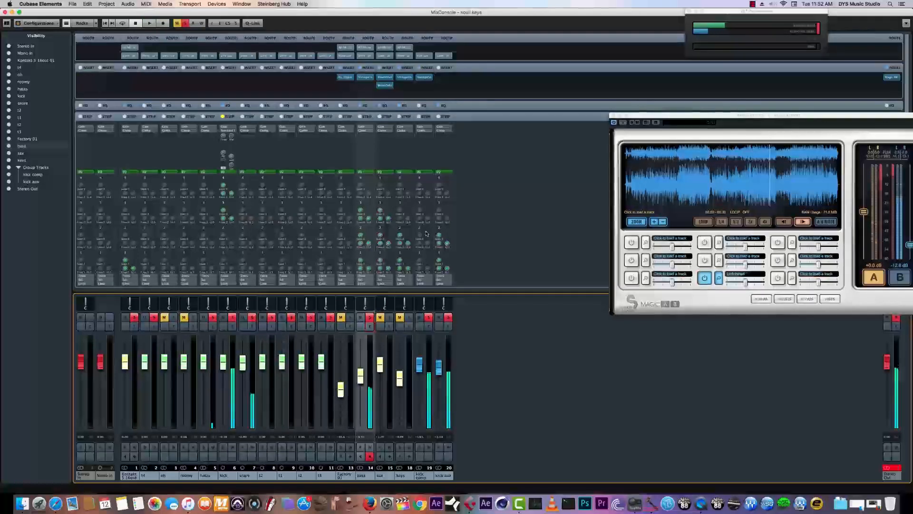
- In the project window, clear all solos, solo the keys track and start cycled playback from the beginning of the song
left_click(5, 12)
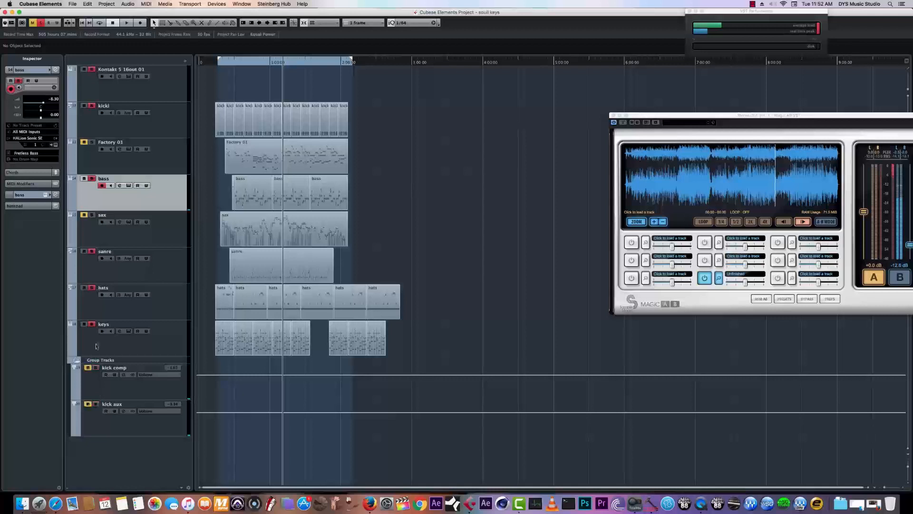
left_click(42, 25)
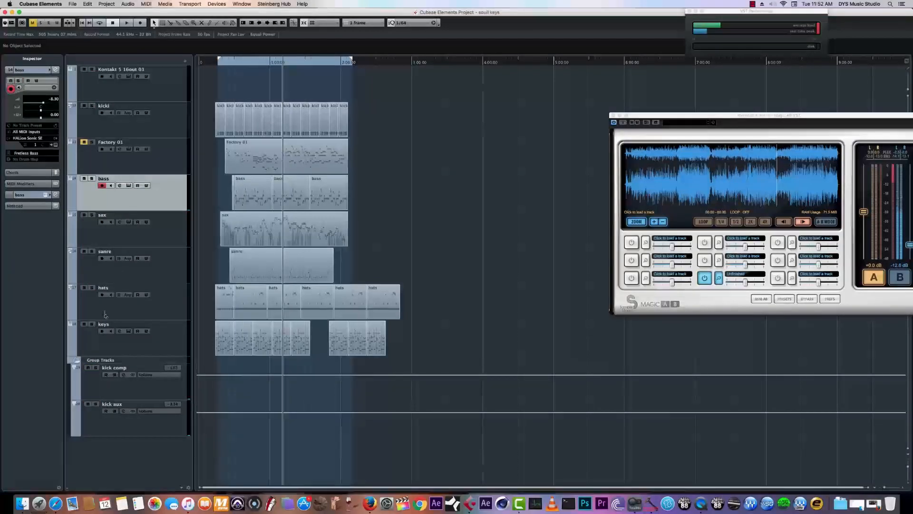
left_click(92, 325)
left_click(221, 65)
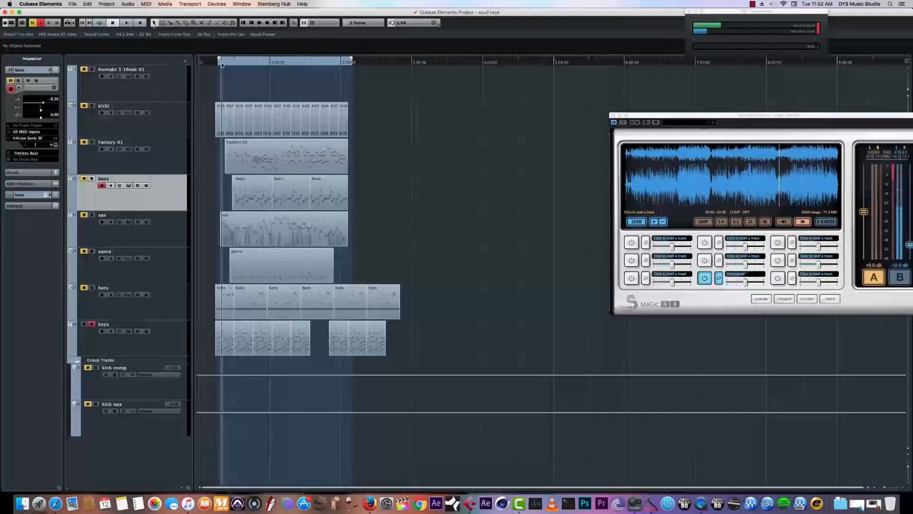
key("space")
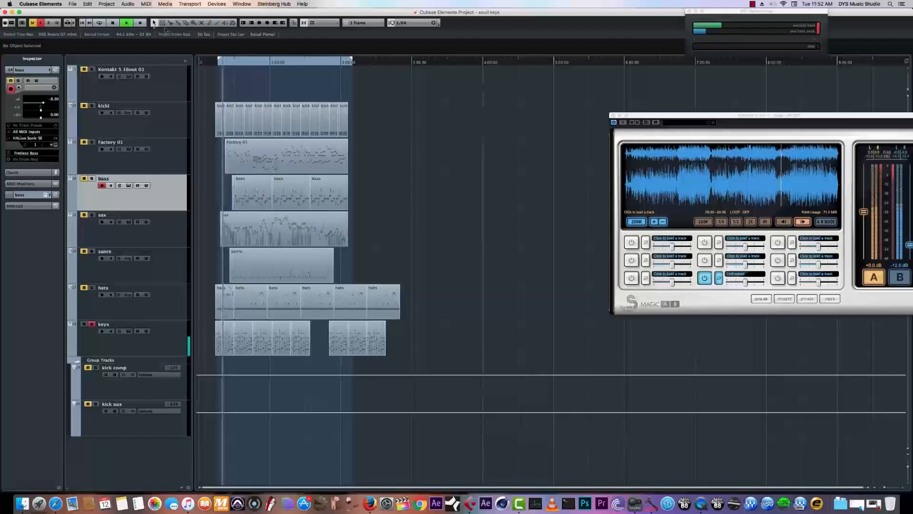
left_click(99, 23)
- Reopen the MixConsole, open the keys channel settings and inspect the Alicia's Keys instrument in Kontakt
left_click(217, 3)
left_click(225, 19)
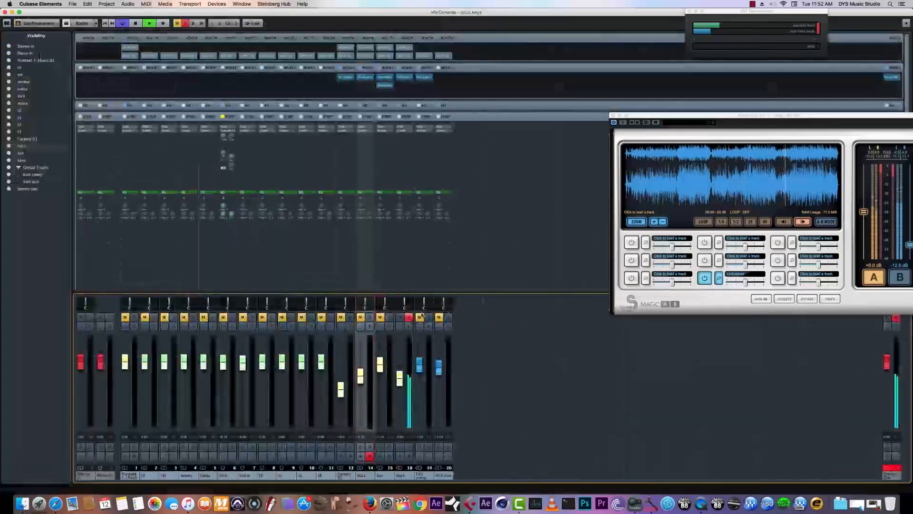
left_click(405, 326)
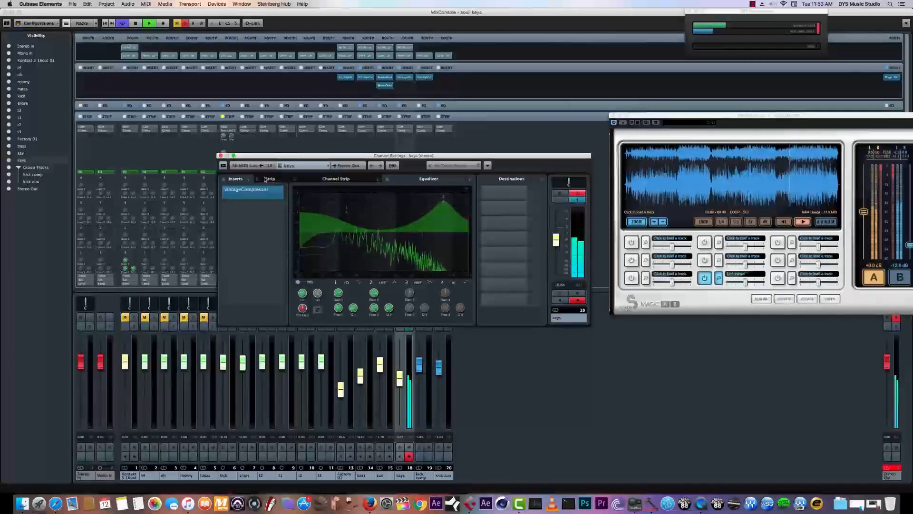
left_click(281, 166)
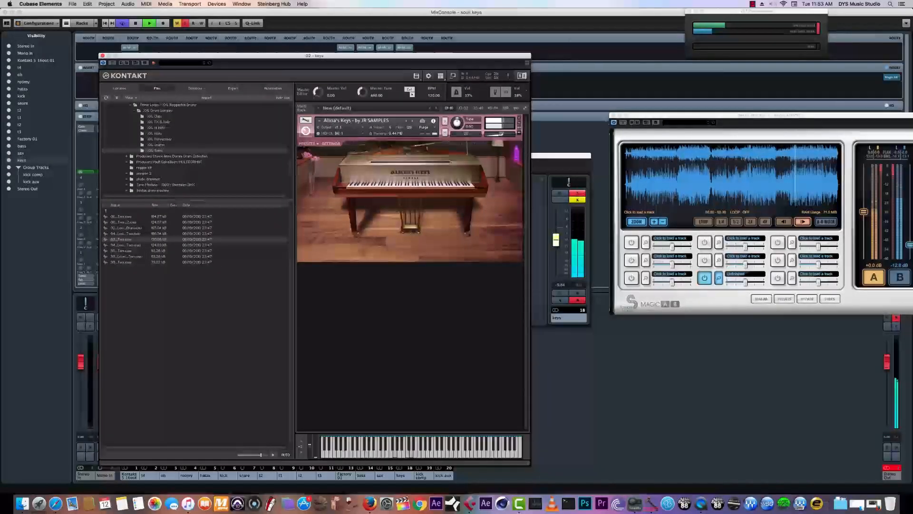
left_click(522, 77)
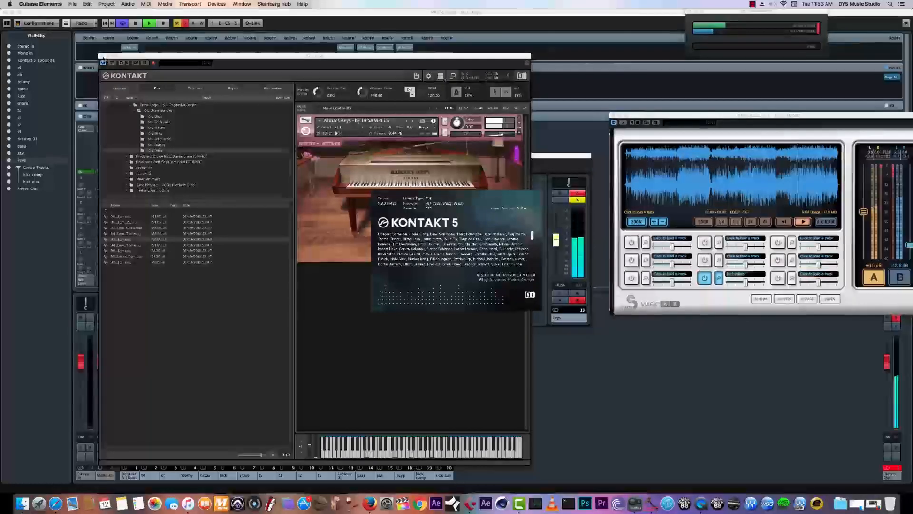
left_click(519, 266)
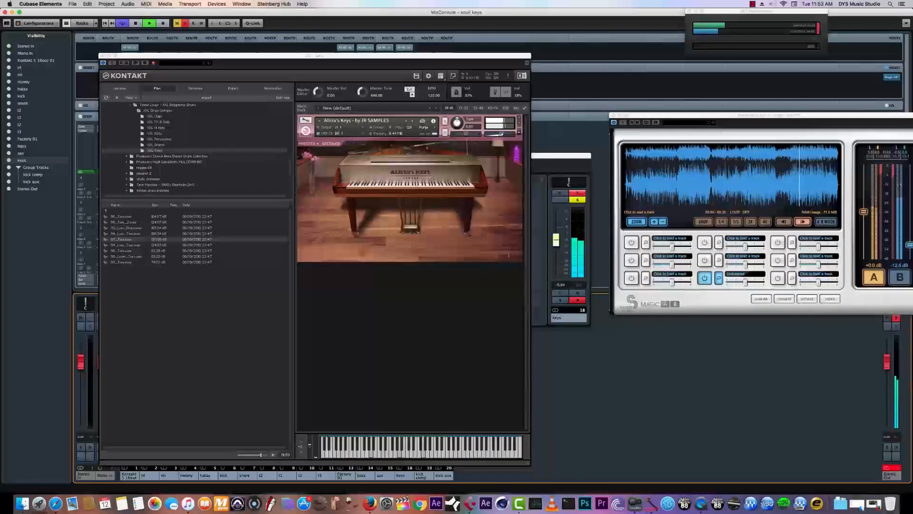
left_click(101, 56)
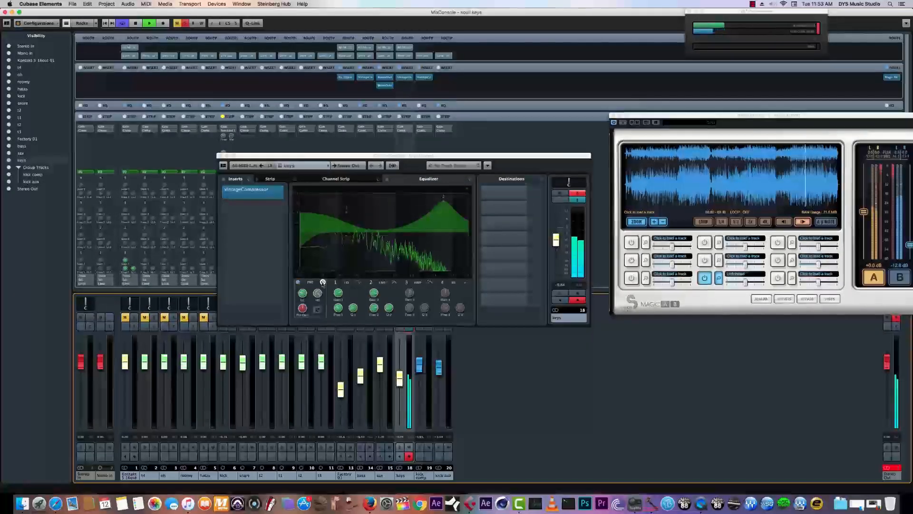
- Switch off equalizer bands 1 and 2 on the keys channel and audition its VintageCompressor bypassed and active
left_click(298, 282)
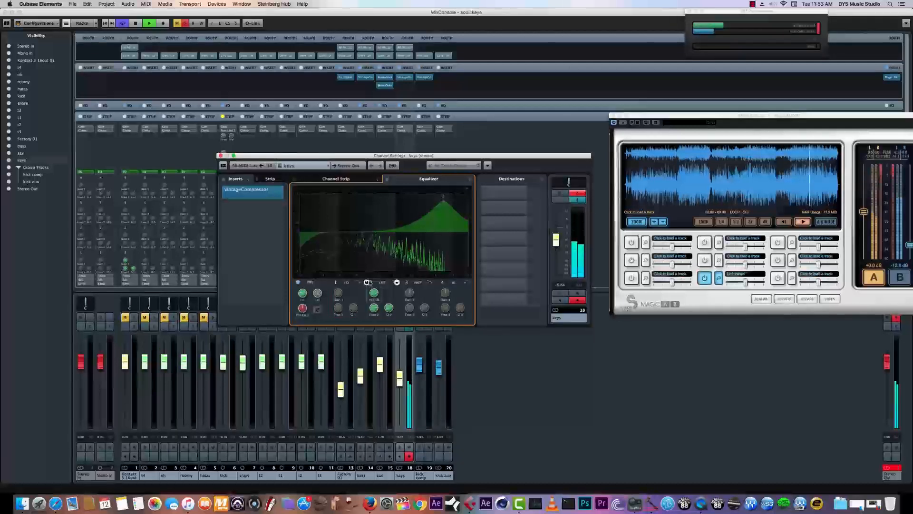
left_click(367, 283)
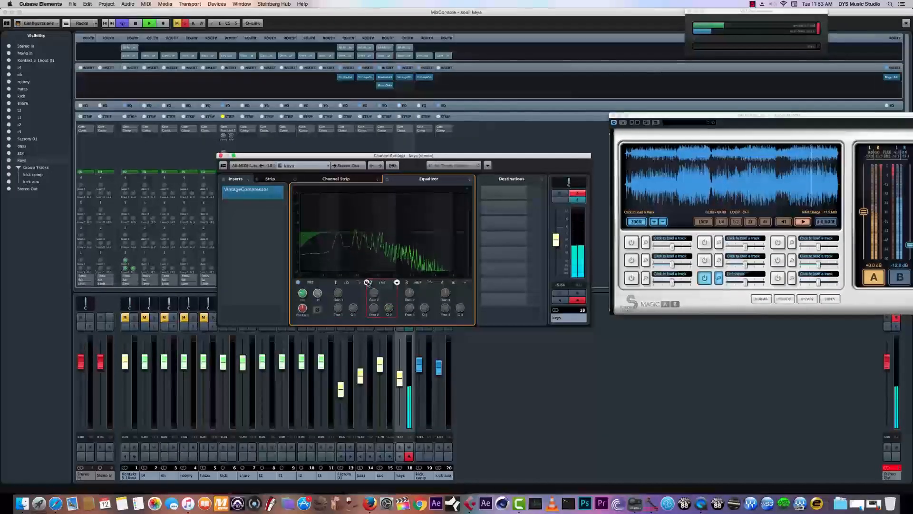
left_click(221, 192)
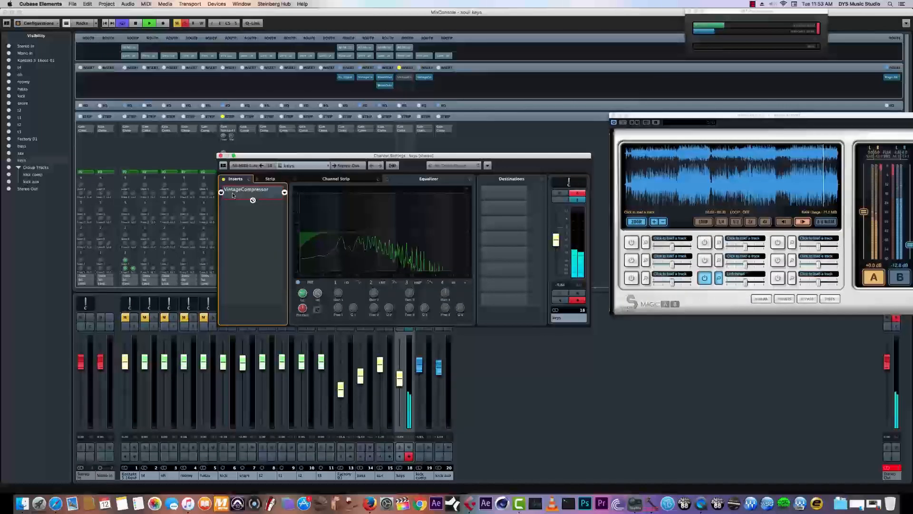
left_click(245, 190)
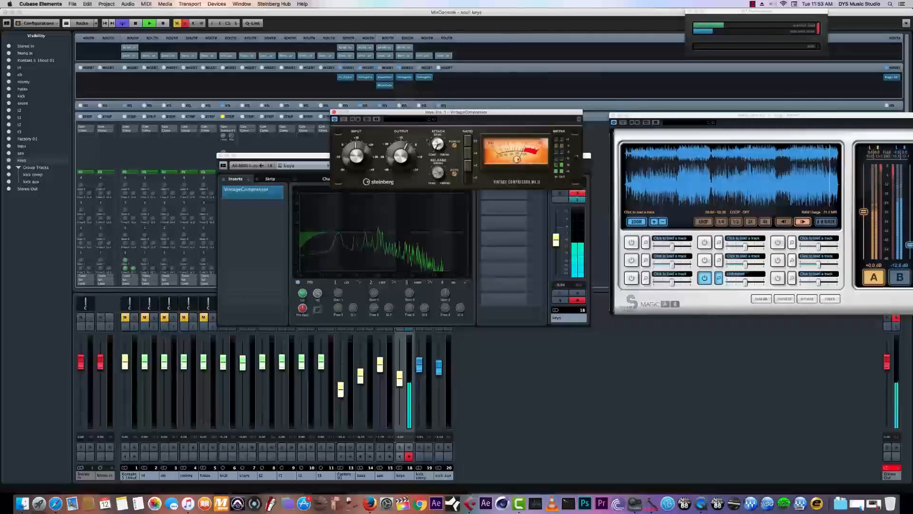
left_click(334, 113)
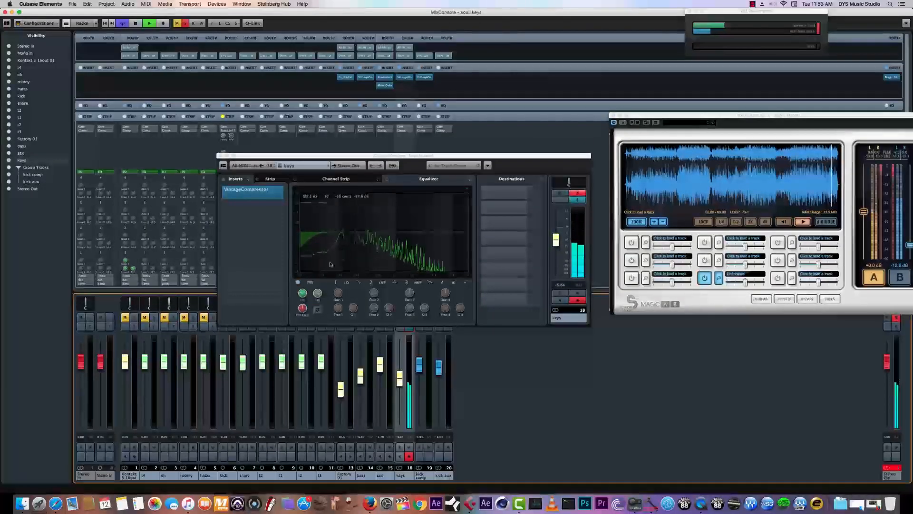
- On the keys equalizer, reactivate bands 1 and 2, try band 3 on and off, and activate band 4
left_click(307, 240)
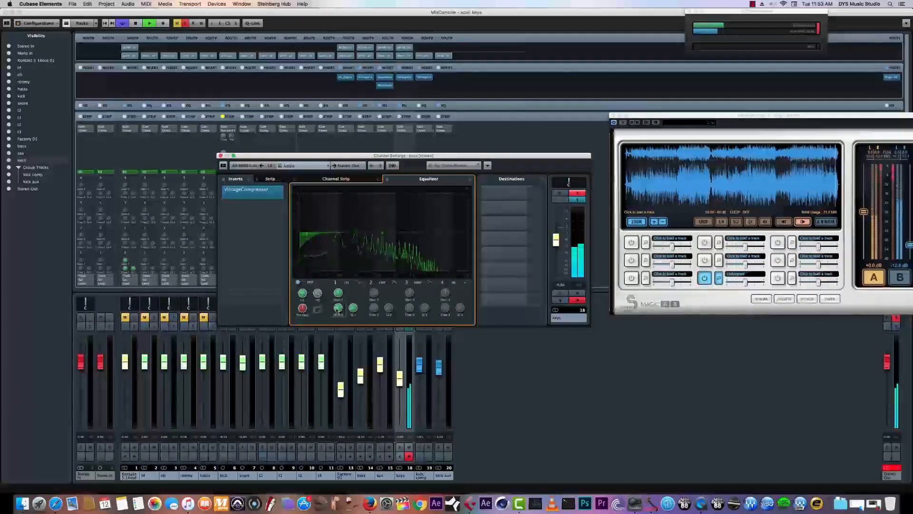
left_click(366, 283)
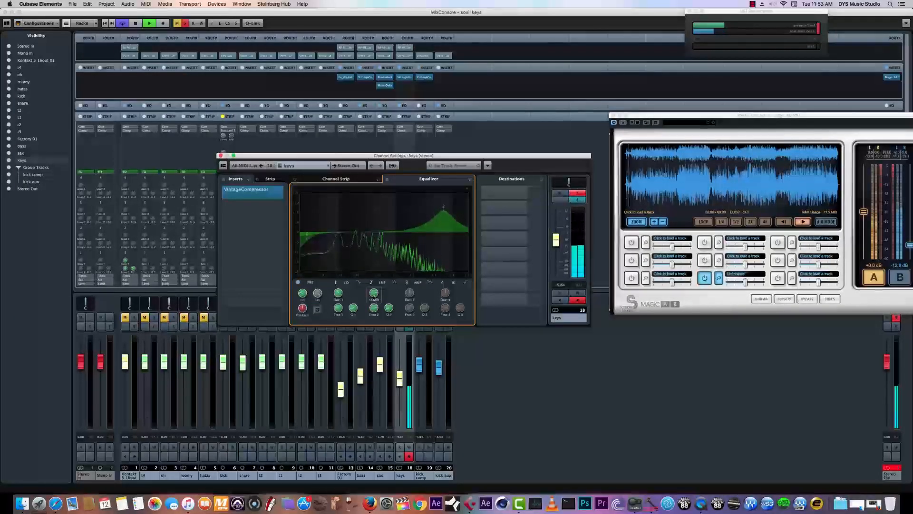
left_click(402, 283)
left_click(403, 283)
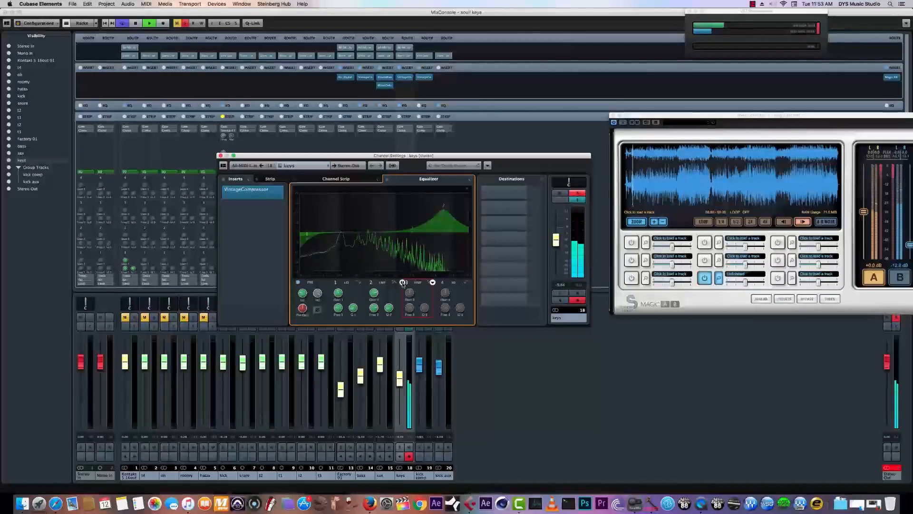
left_click(439, 282)
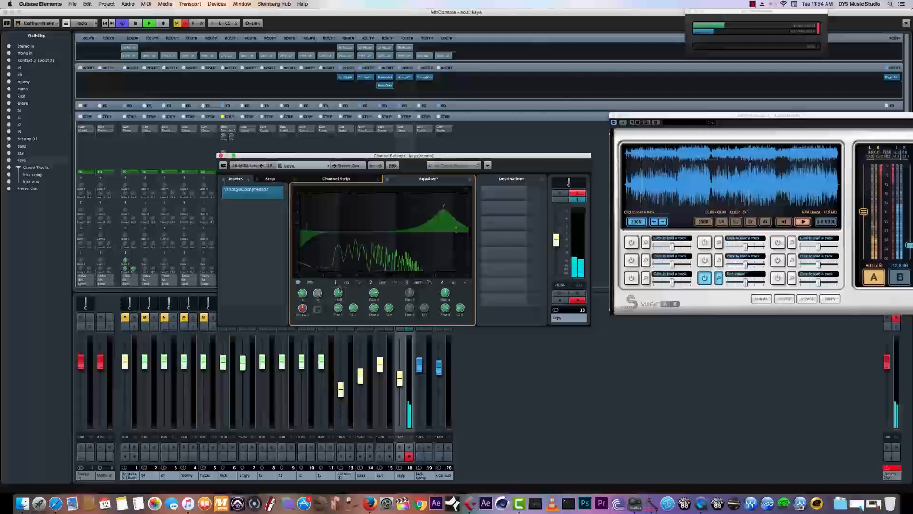
- Return to the MixConsole by way of the project window and recheck the keys channel's equalizer curve and inserts
left_click(5, 12)
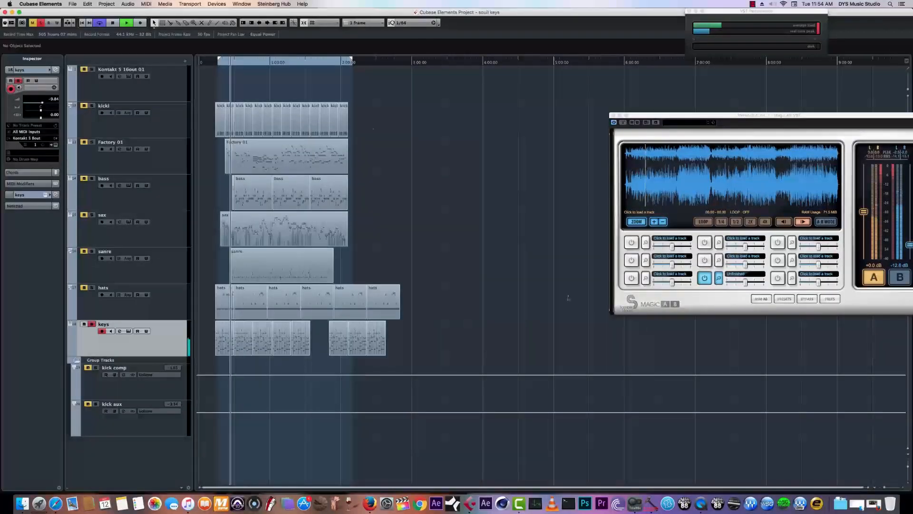
left_click(217, 4)
left_click(227, 20)
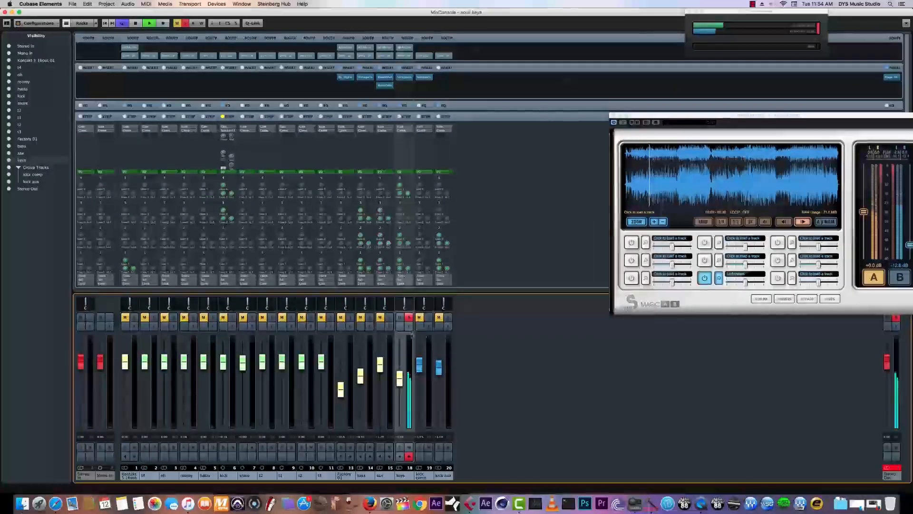
left_click(408, 326)
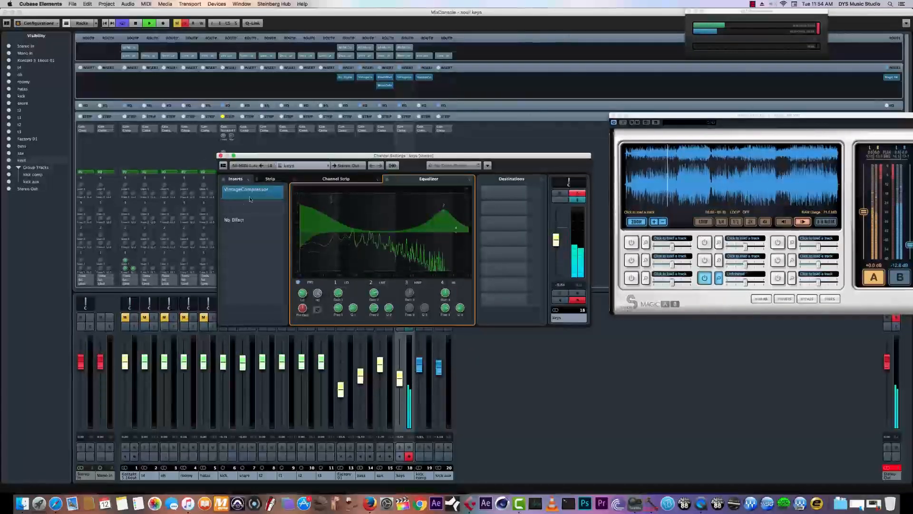
left_click(220, 155)
- Solo the sax channel alongside the keys and inspect its equalizer, RoomWorks SE Cathedral reverb and MonoDelay Sweet Vocal Delay
left_click(390, 318)
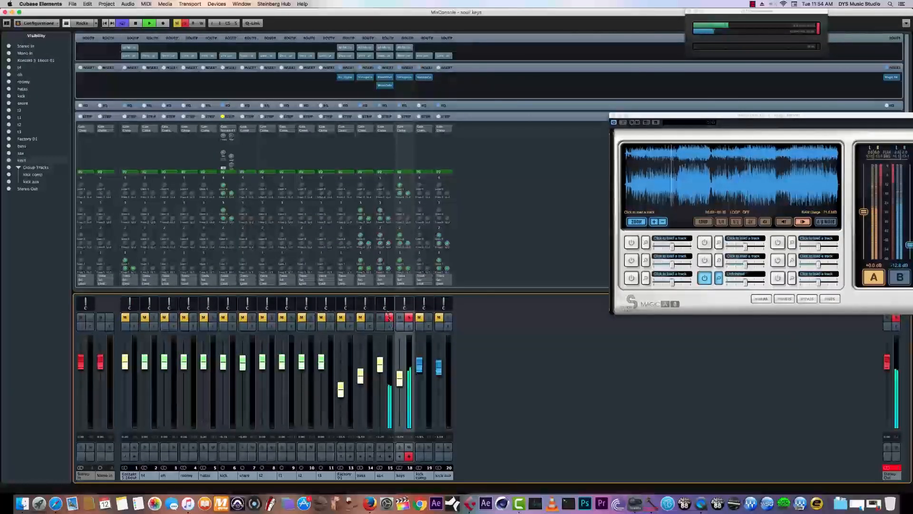
left_click(389, 327)
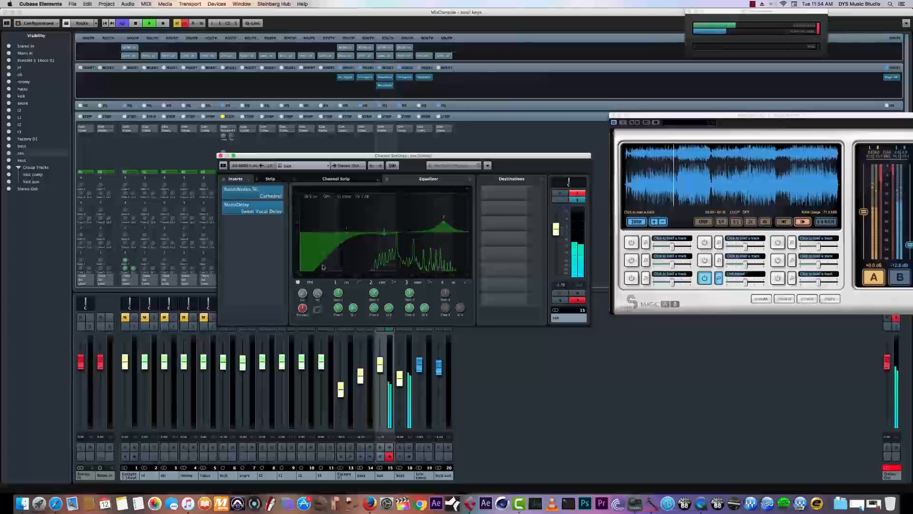
left_click(246, 192)
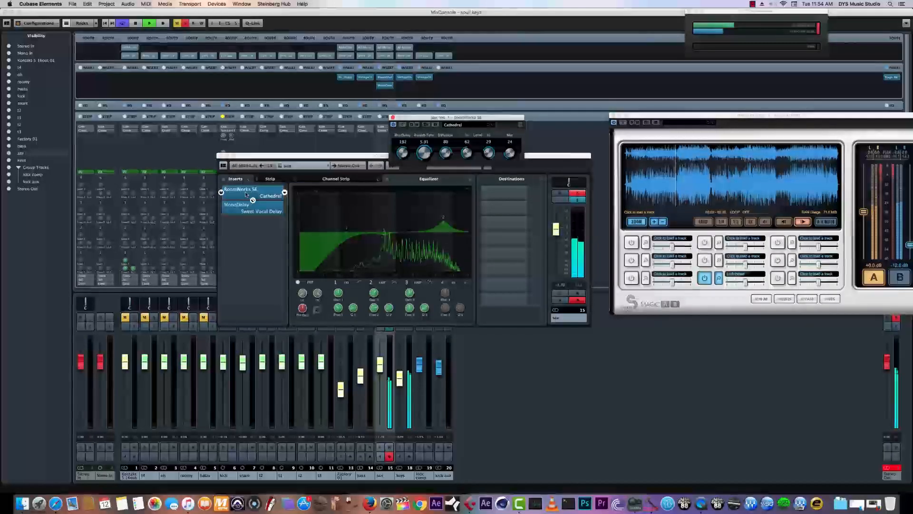
left_click(248, 208)
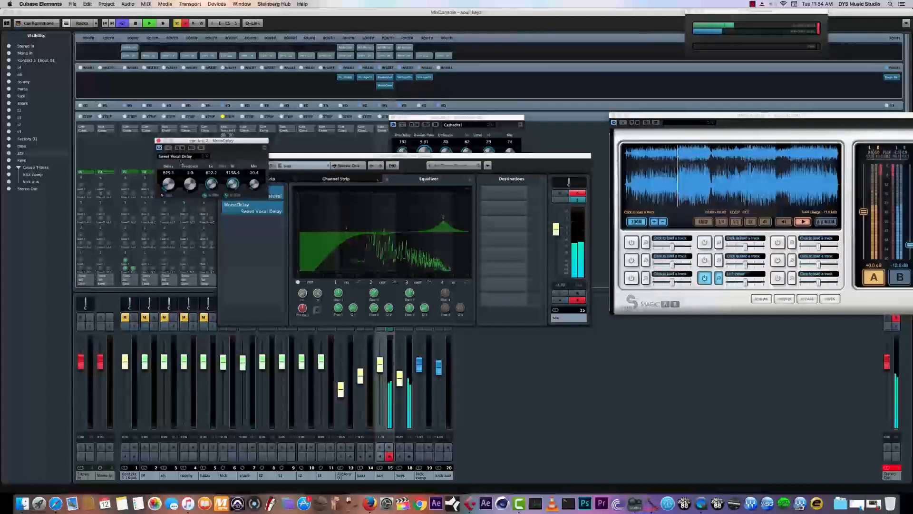
- Close the sax effect and channel settings windows and clear all solos to play the full mix
left_click(157, 141)
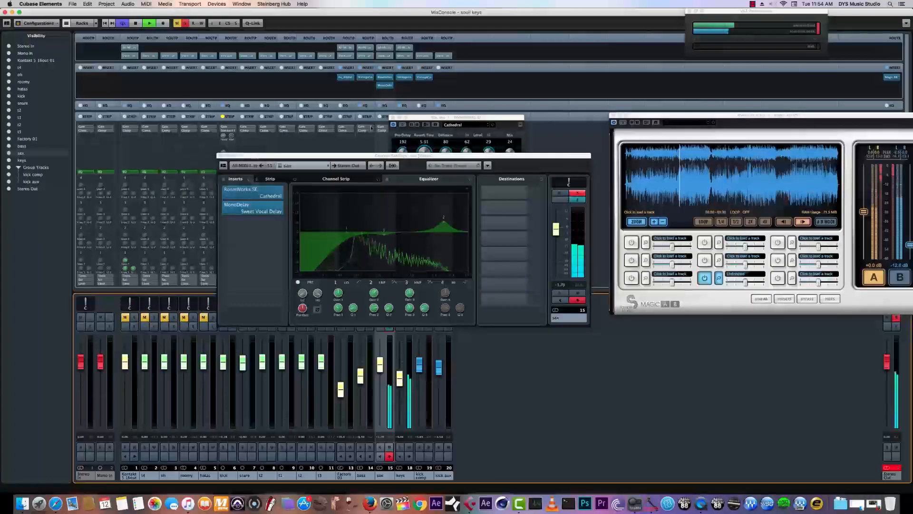
left_click(392, 118)
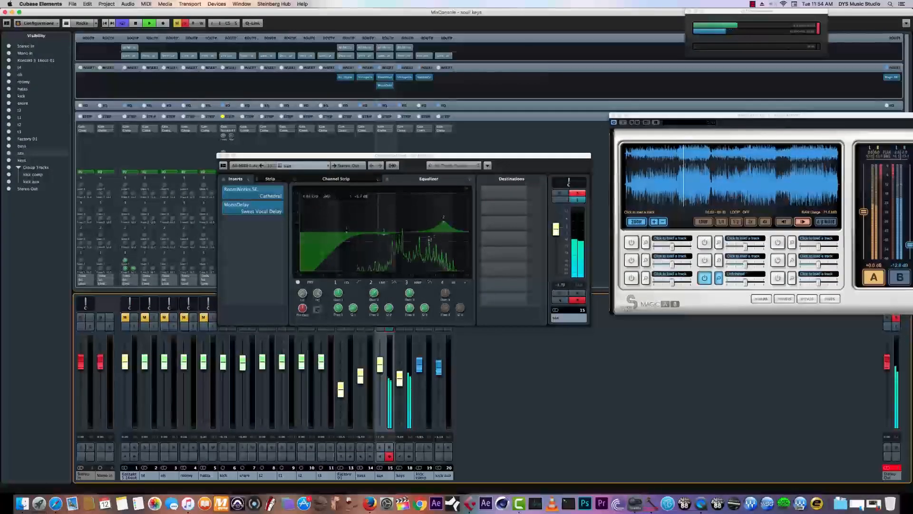
left_click(221, 155)
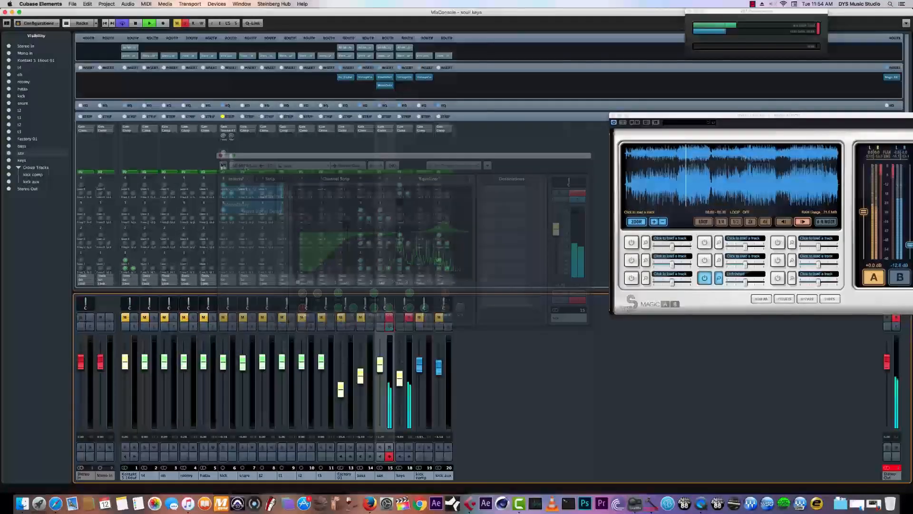
left_click(896, 318)
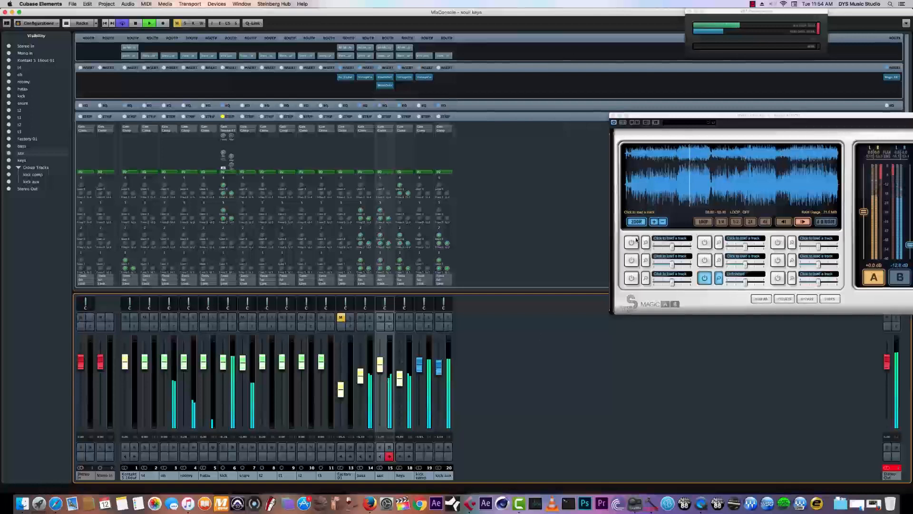
- Move the Magic AB window fully into view and compare the mix with the B reference track, ending on A
left_click_drag(803, 110, 625, 118)
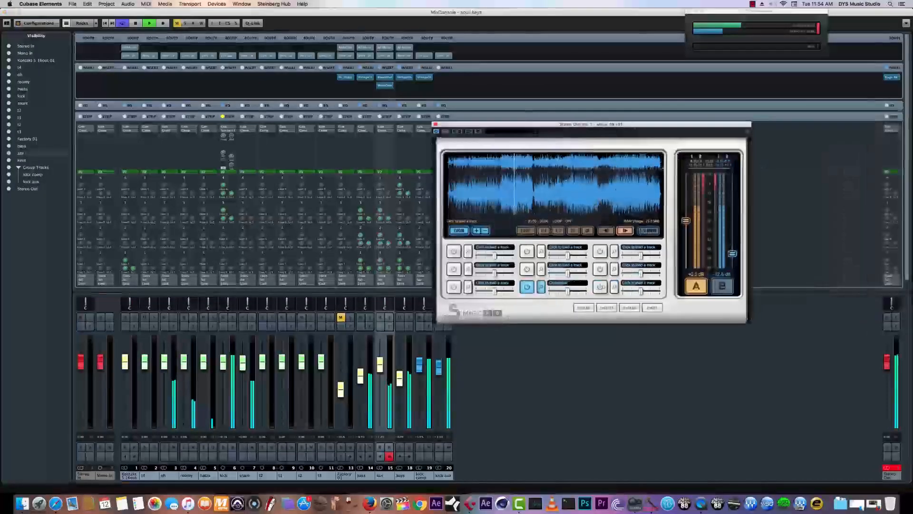
left_click(722, 286)
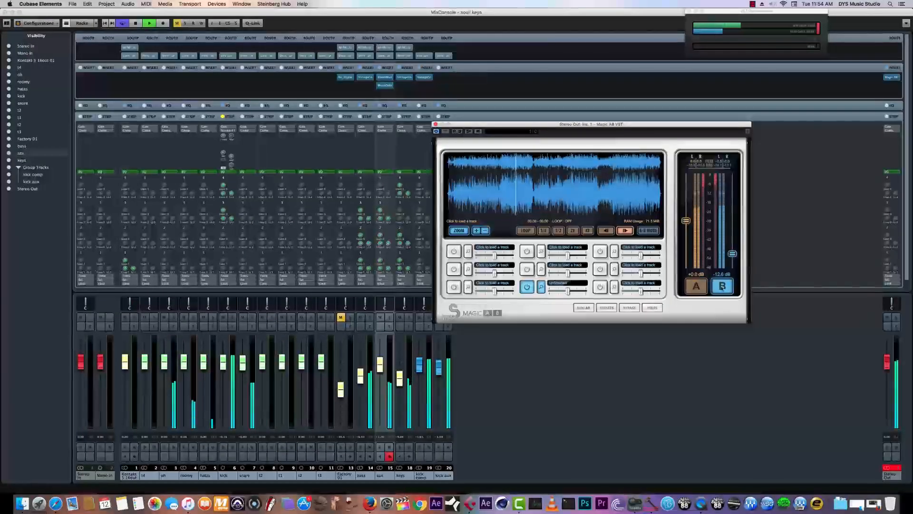
left_click(695, 287)
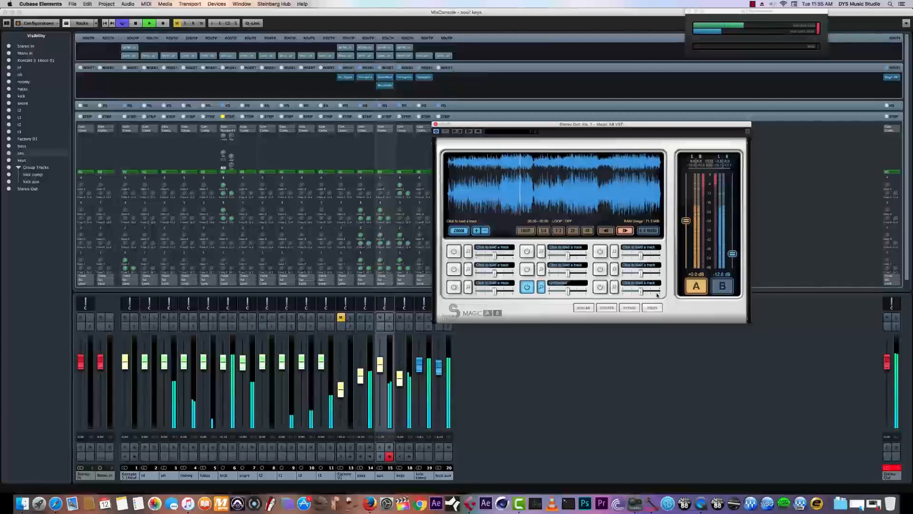
- Stop playback and close the MixConsole to return to the project window
key("space")
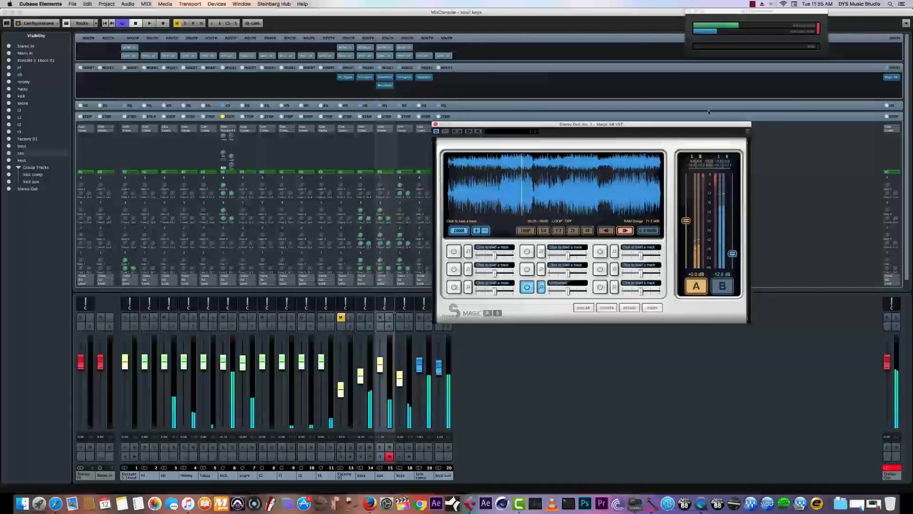
left_click(5, 13)
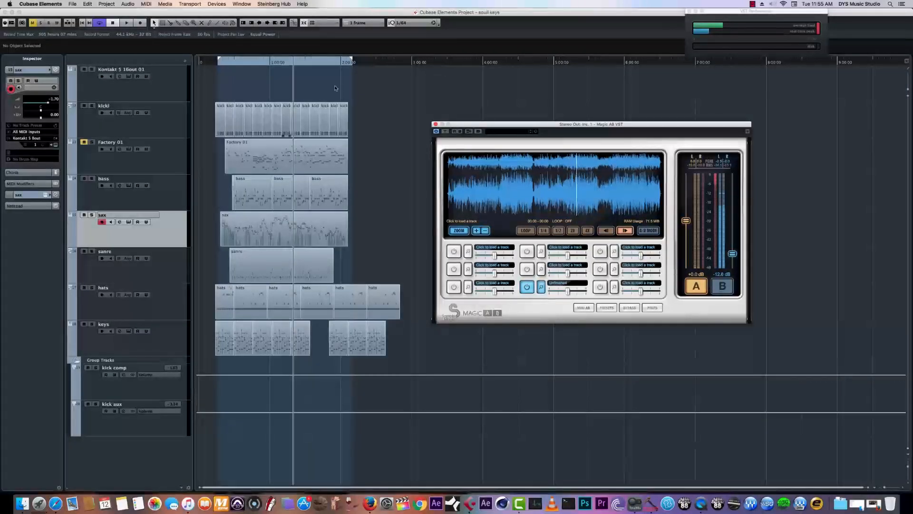
left_click(752, 3)
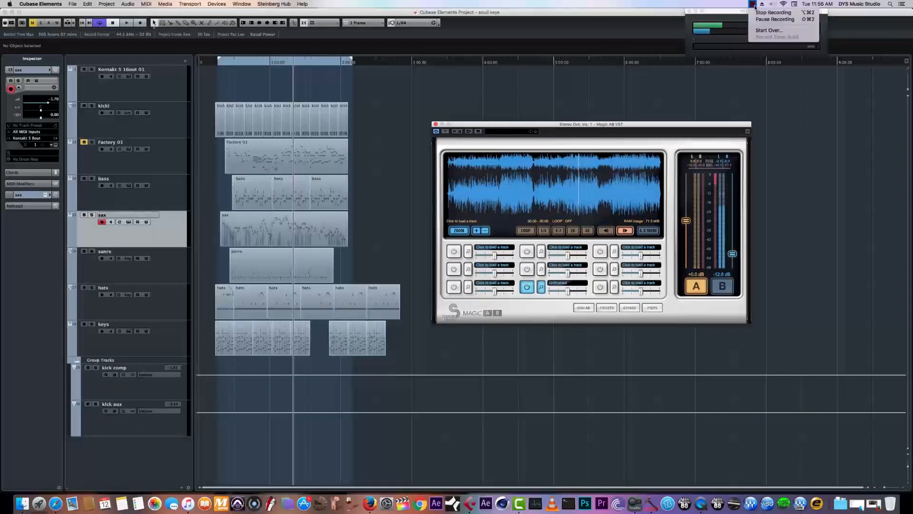